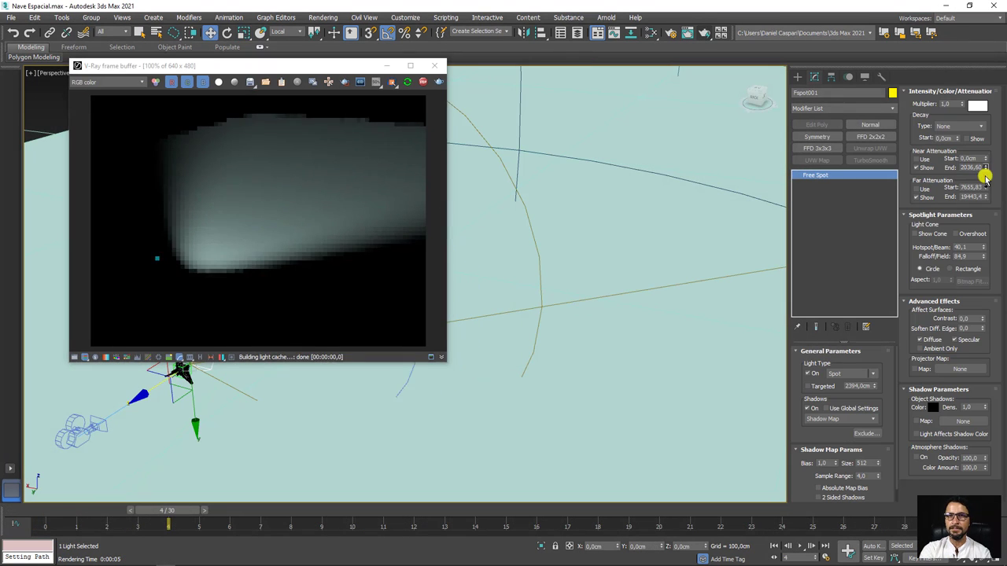
# Lower the spotlight's near and far attenuation, then switch to the spaceship reference images in Firefox
pyautogui.moveTo(985, 167); pyautogui.dragTo(989, 236)
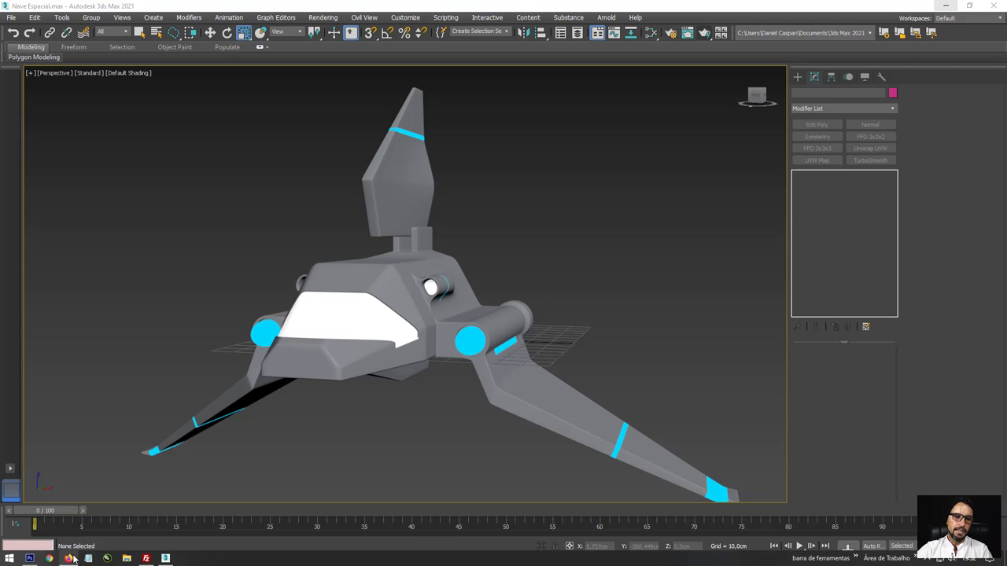
pyautogui.click(69, 559)
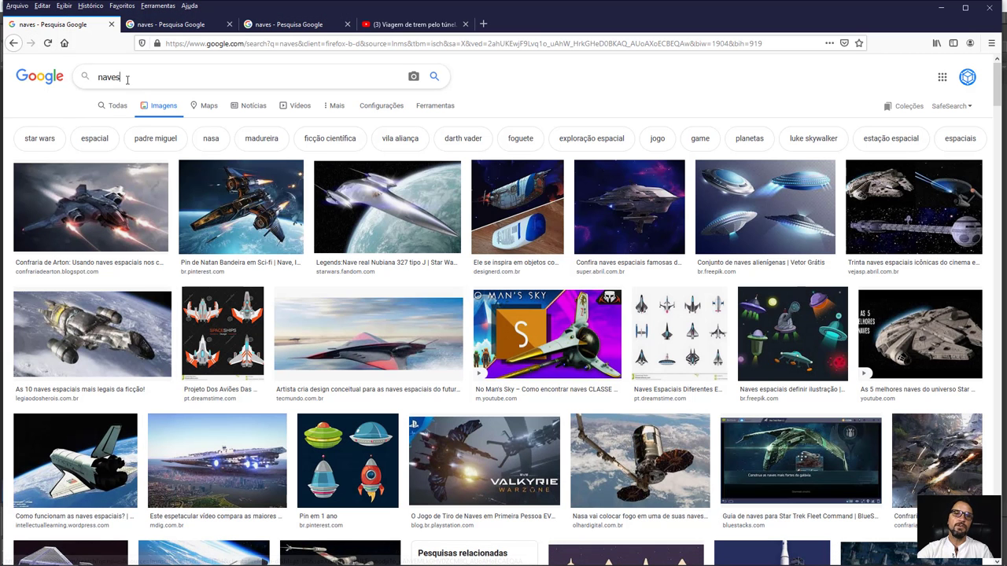
# Browse the spaceship references, including the Star Wars Battlefront ship, then open the tunnel train-ride video
pyautogui.moveTo(127, 79); pyautogui.dragTo(92, 77)
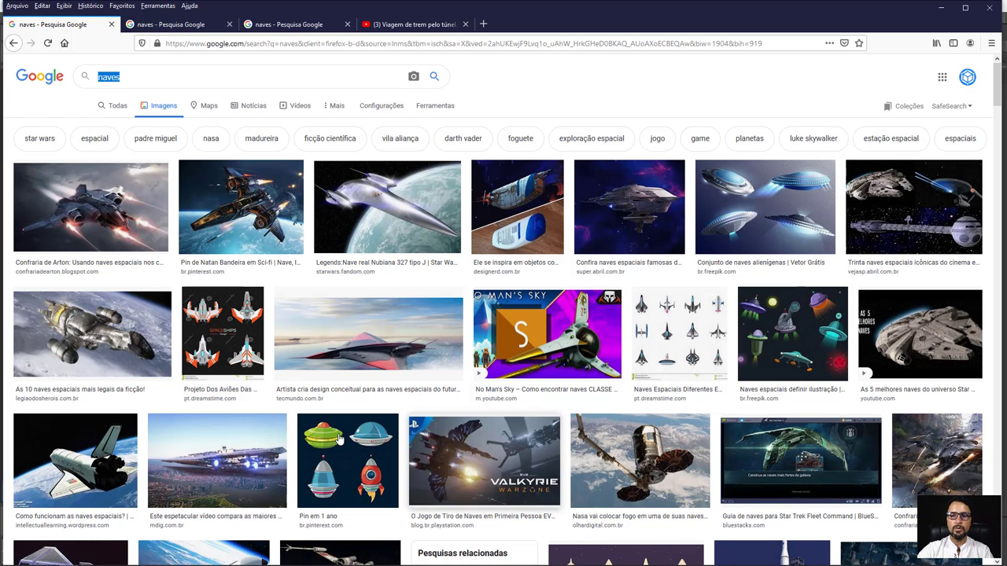
pyautogui.click(192, 27)
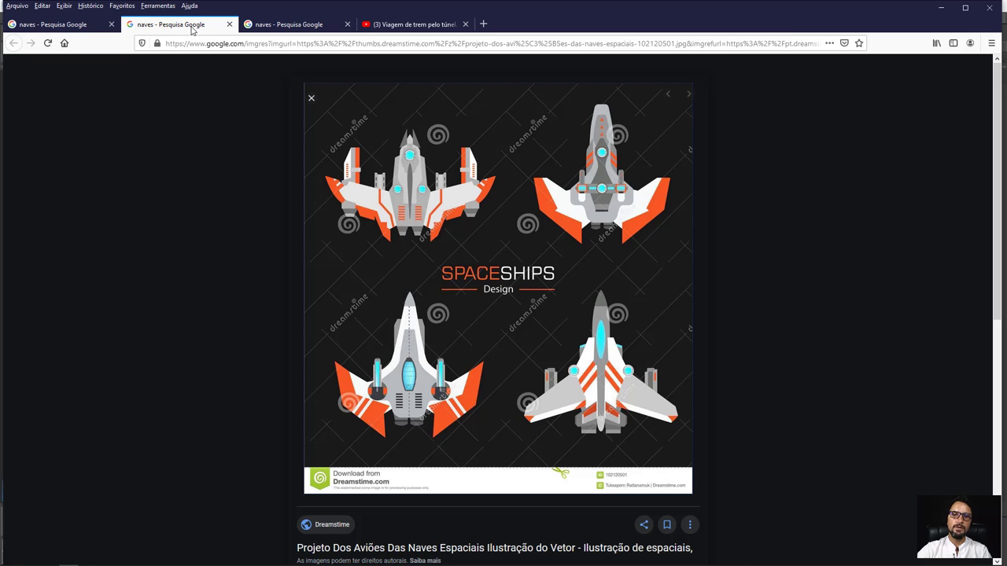
pyautogui.click(310, 29)
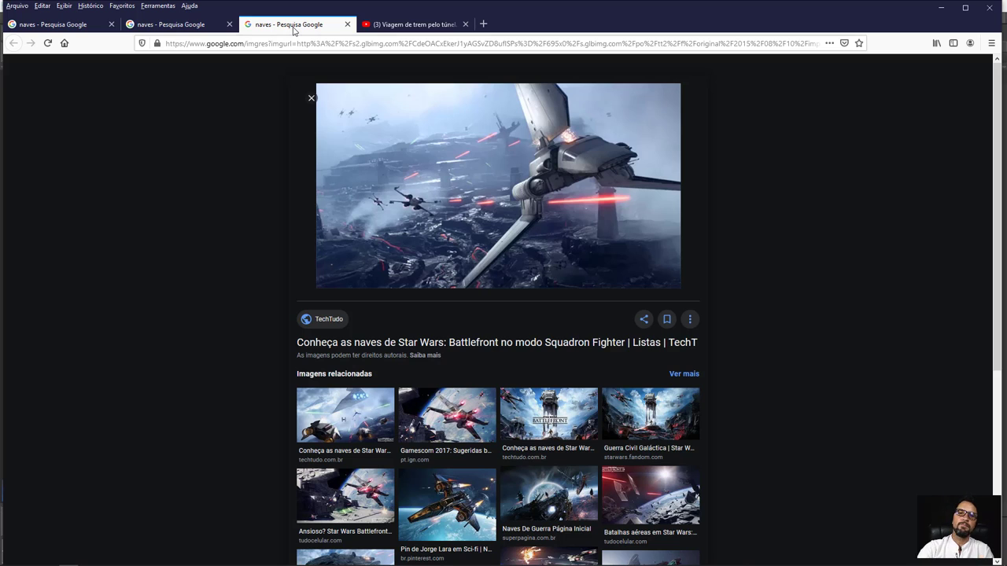
pyautogui.click(413, 26)
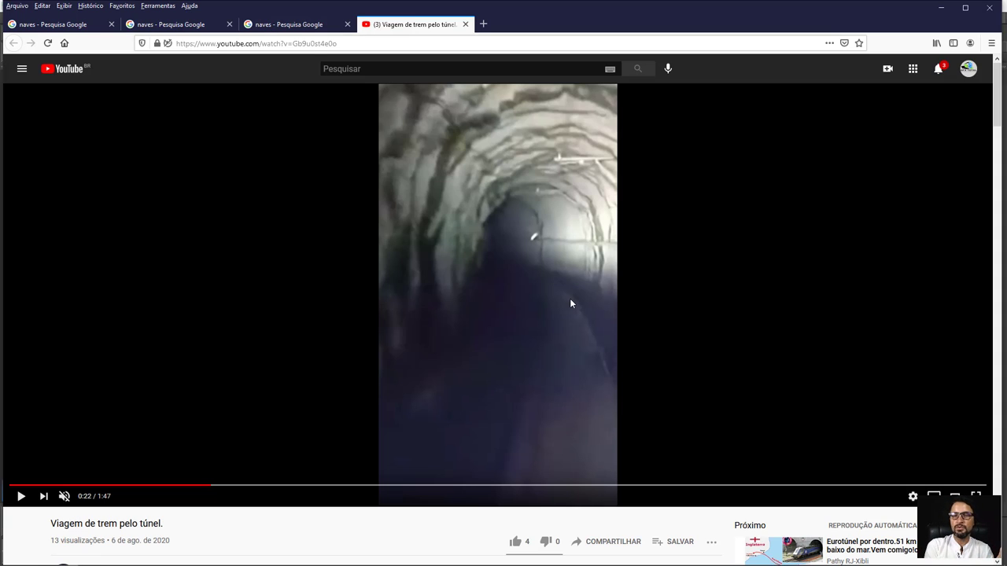
# Watch the tunnel train-ride video up to 0:39, then minimize the browser back to 3ds Max
pyautogui.click(21, 497)
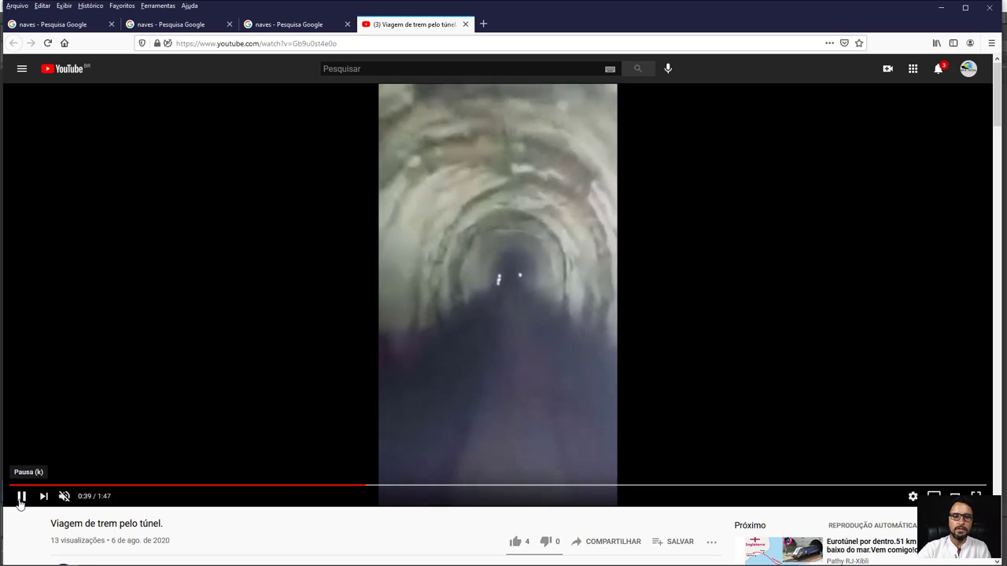
pyautogui.click(20, 502)
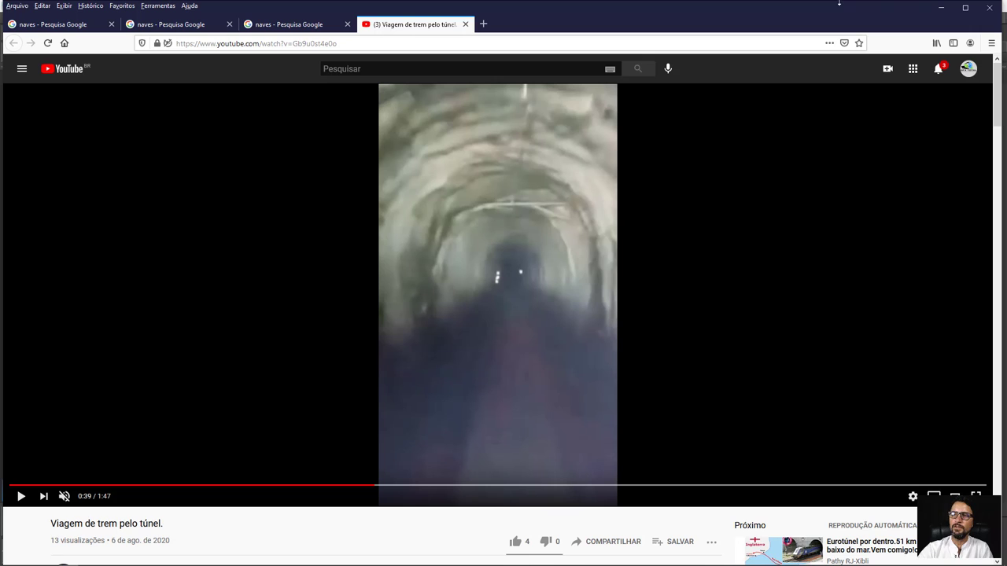
pyautogui.click(941, 9)
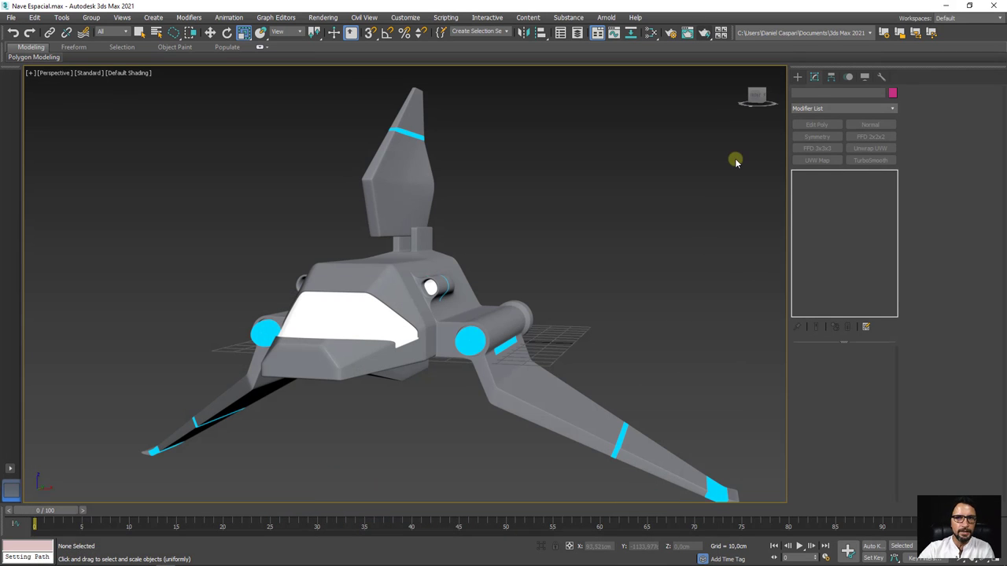
# Draw a Dummy helper box beside the spaceship and pick the nave ship as Align target
pyautogui.scroll(-5, 597, 272)
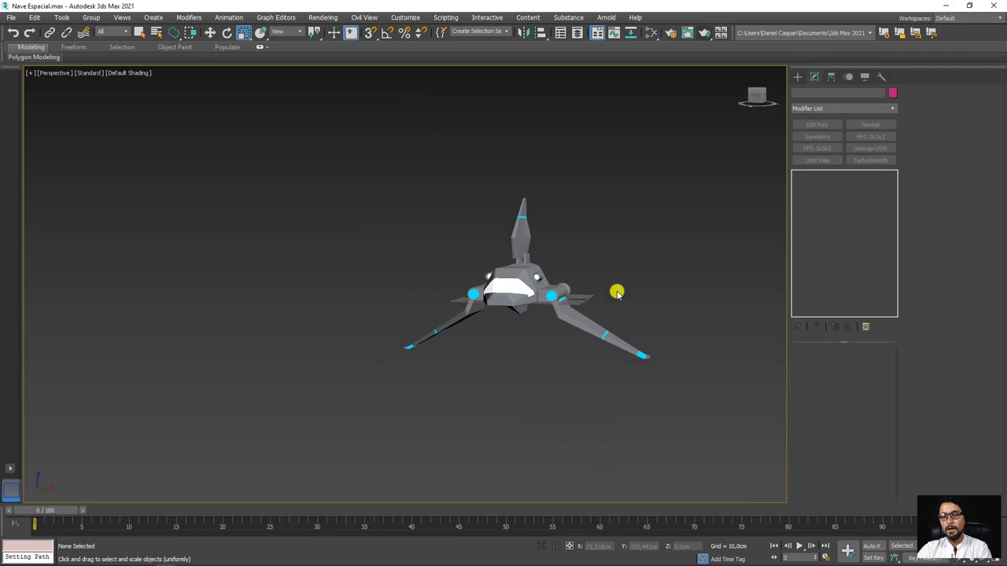
pyautogui.scroll(-3, 616, 290)
pyautogui.moveTo(693, 297)
pyautogui.keyDown('alt'); pyautogui.mouseDown(button='middle')
pyautogui.moveTo(648, 326)
pyautogui.moveTo(593, 334)
pyautogui.moveTo(490, 280)
pyautogui.mouseUp(button='middle'); pyautogui.keyUp('alt')
pyautogui.scroll(3, 594, 333)
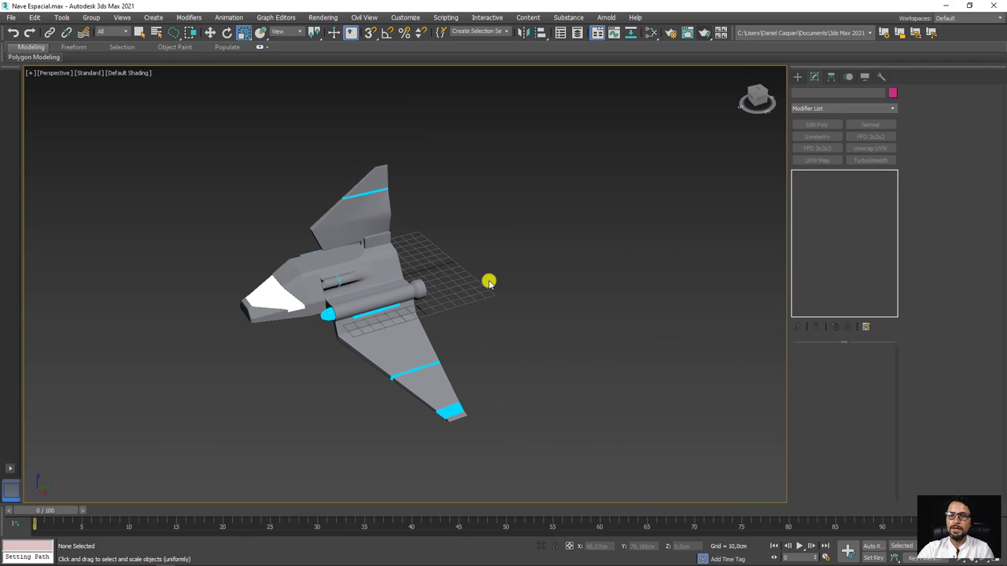
pyautogui.click(796, 76)
pyautogui.click(843, 91)
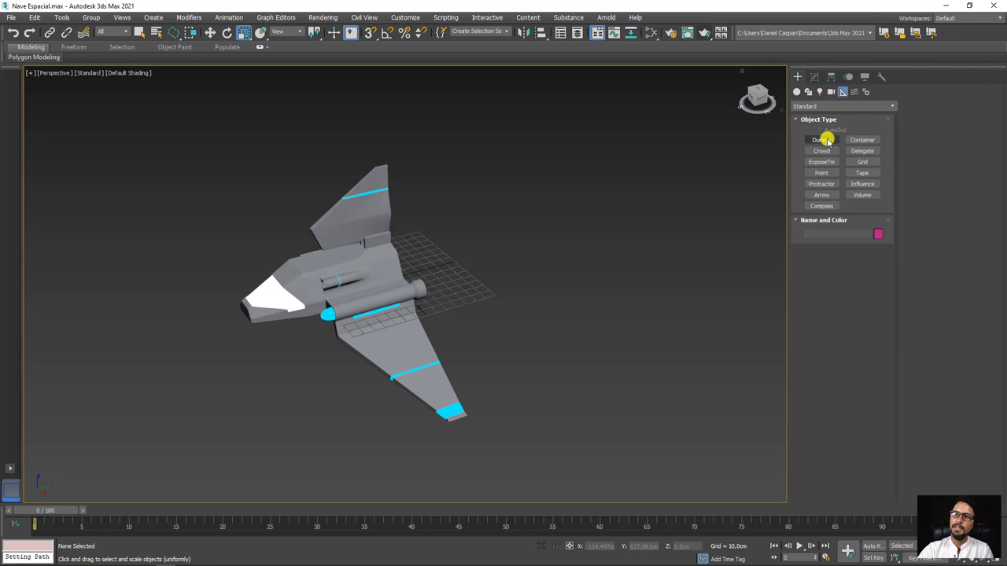
pyautogui.click(822, 139)
pyautogui.keyDown('alt'); pyautogui.moveTo(625, 267); pyautogui.dragTo(515, 302, button='middle'); pyautogui.keyUp('alt')
pyautogui.moveTo(381, 310); pyautogui.dragTo(476, 361)
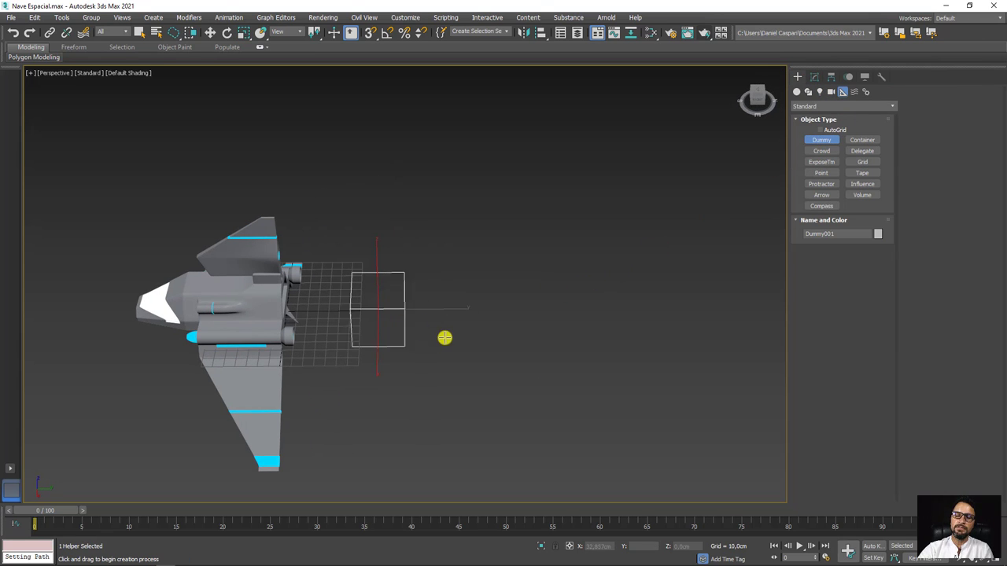
pyautogui.click(542, 32)
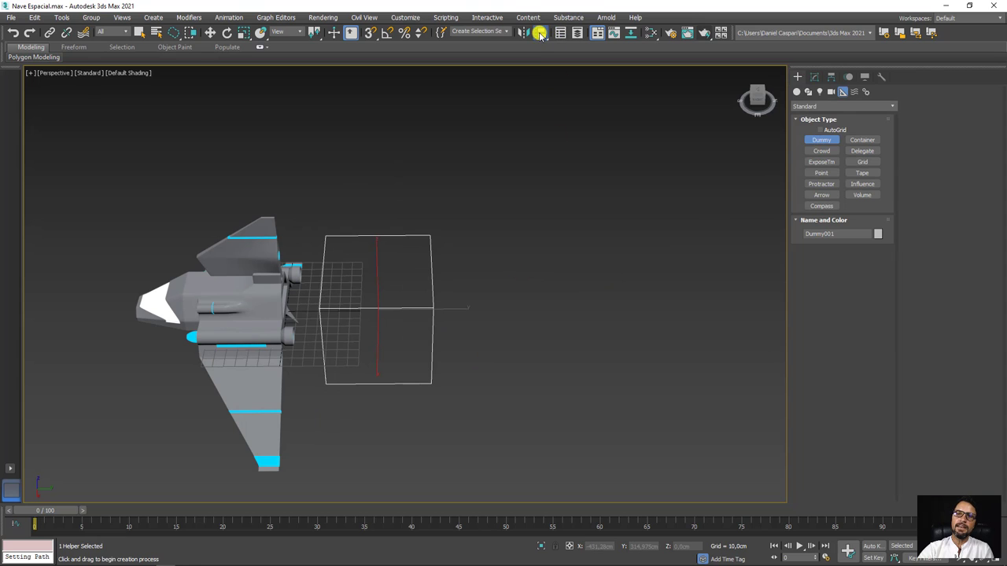
pyautogui.click(262, 280)
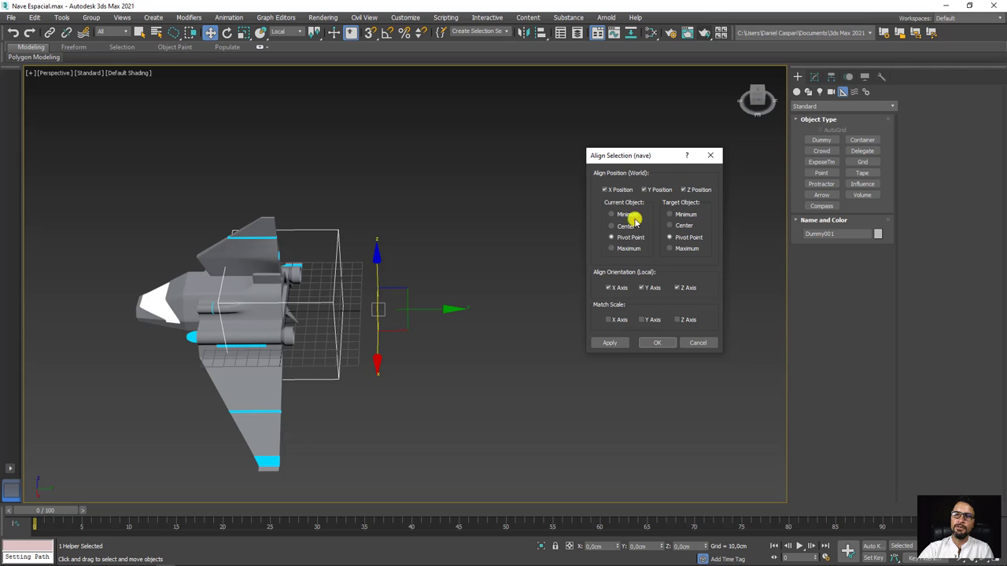
# Align the dummy center-to-center with the nave ship
pyautogui.click(612, 226)
pyautogui.click(670, 226)
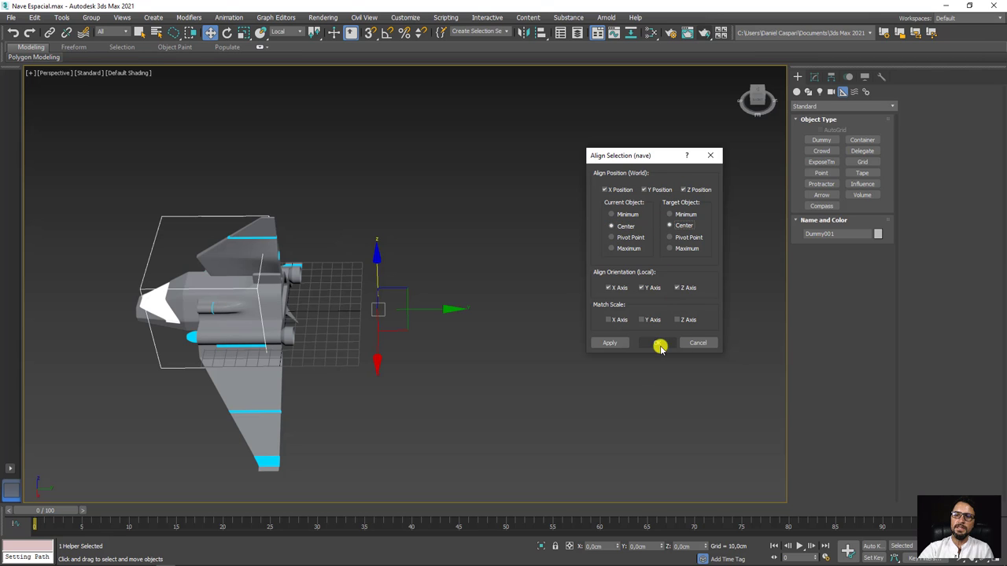
pyautogui.click(657, 343)
# Lower the dummy slightly and turn on Edged Faces for the spaceship
pyautogui.keyDown('alt'); pyautogui.moveTo(400, 339); pyautogui.dragTo(575, 257, button='middle'); pyautogui.keyUp('alt')
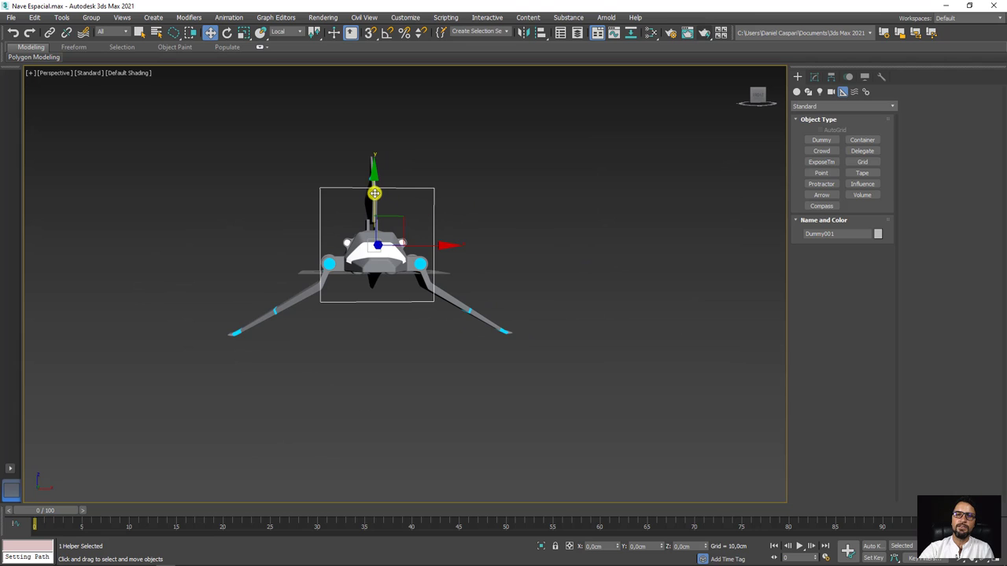
pyautogui.moveTo(372, 194); pyautogui.dragTo(368, 210)
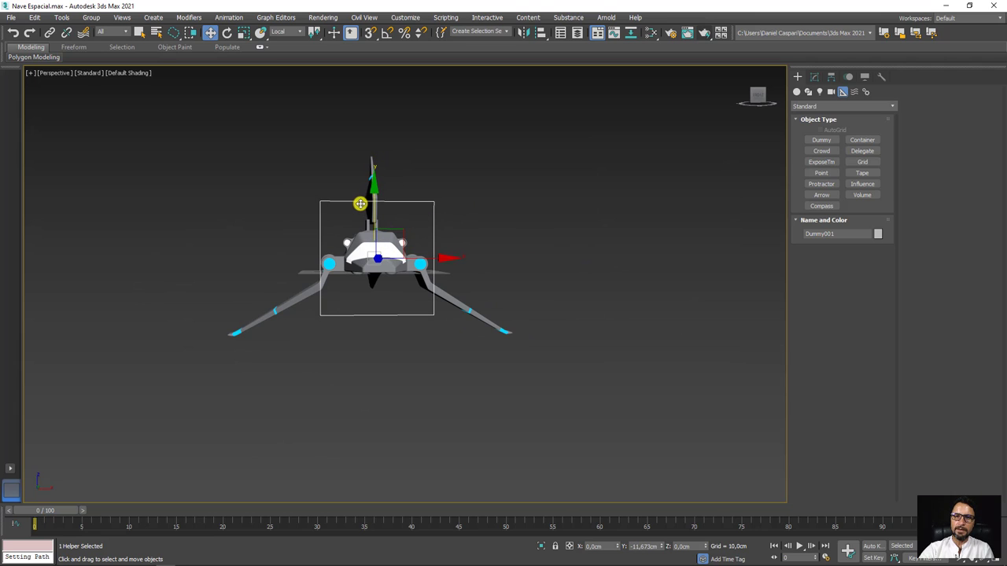
pyautogui.moveTo(524, 260)
pyautogui.keyDown('alt'); pyautogui.mouseDown(button='middle')
pyautogui.moveTo(474, 292)
pyautogui.moveTo(537, 285)
pyautogui.mouseUp(button='middle'); pyautogui.keyUp('alt')
pyautogui.click(543, 308)
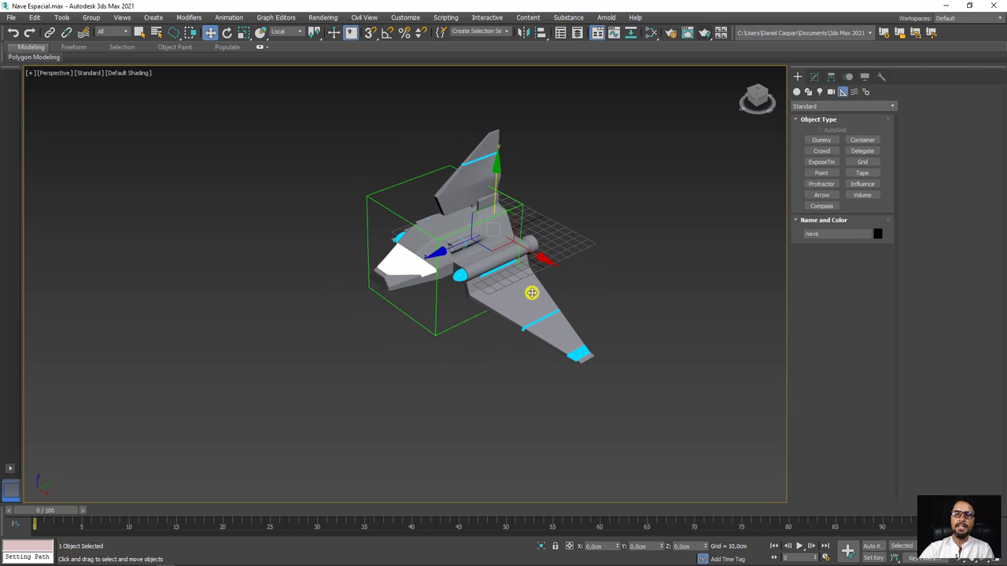
pyautogui.press('F4')
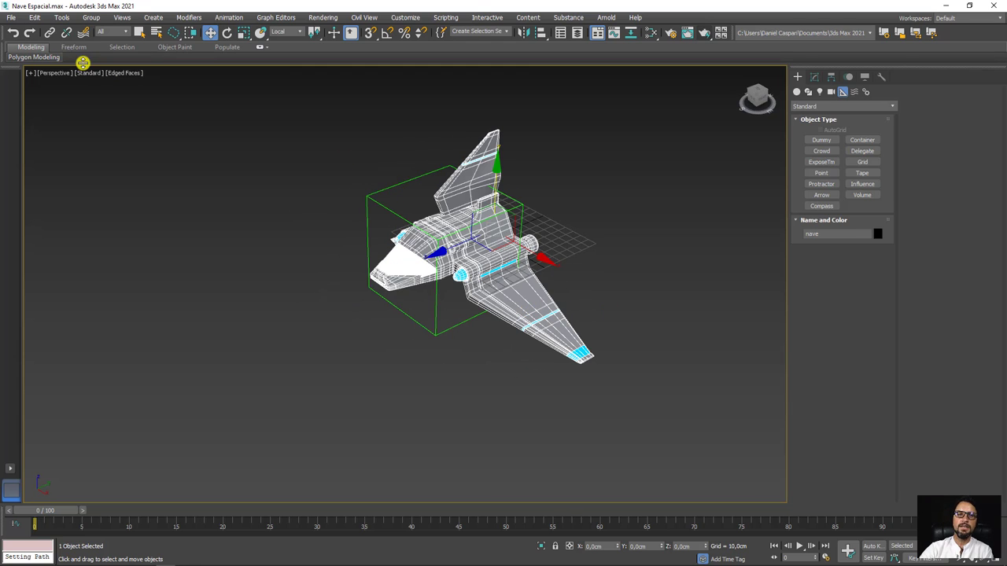
# Link the nave ship to the dummy and move the dummy to test it
pyautogui.click(51, 33)
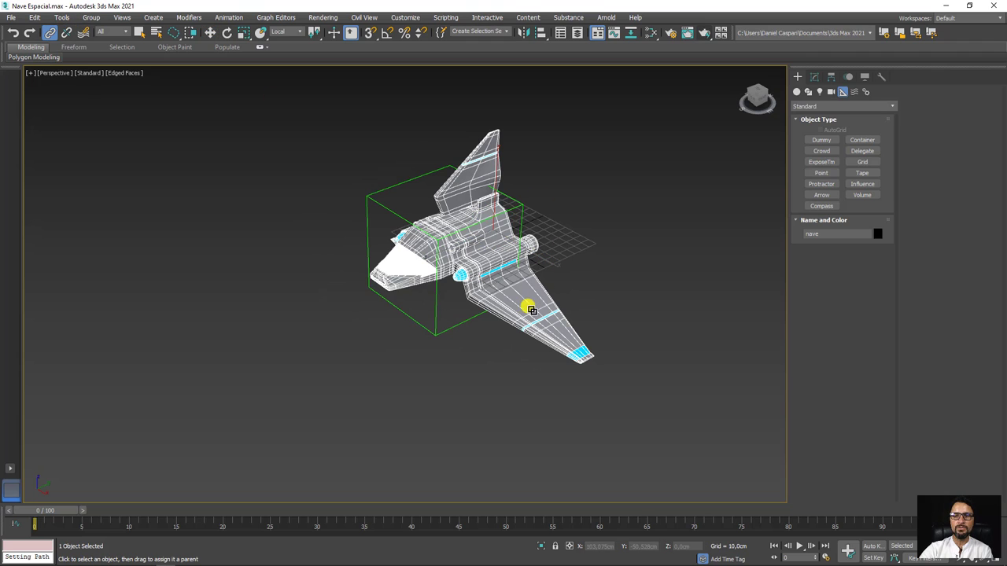
pyautogui.moveTo(528, 307)
pyautogui.mouseDown()
pyautogui.moveTo(598, 174)
pyautogui.moveTo(521, 207)
pyautogui.mouseUp()
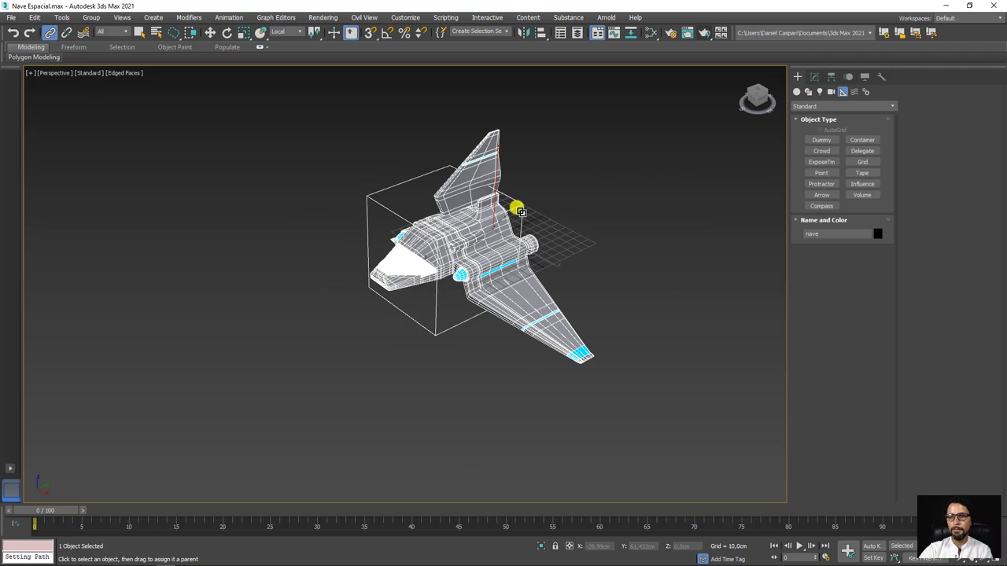
pyautogui.click(521, 207)
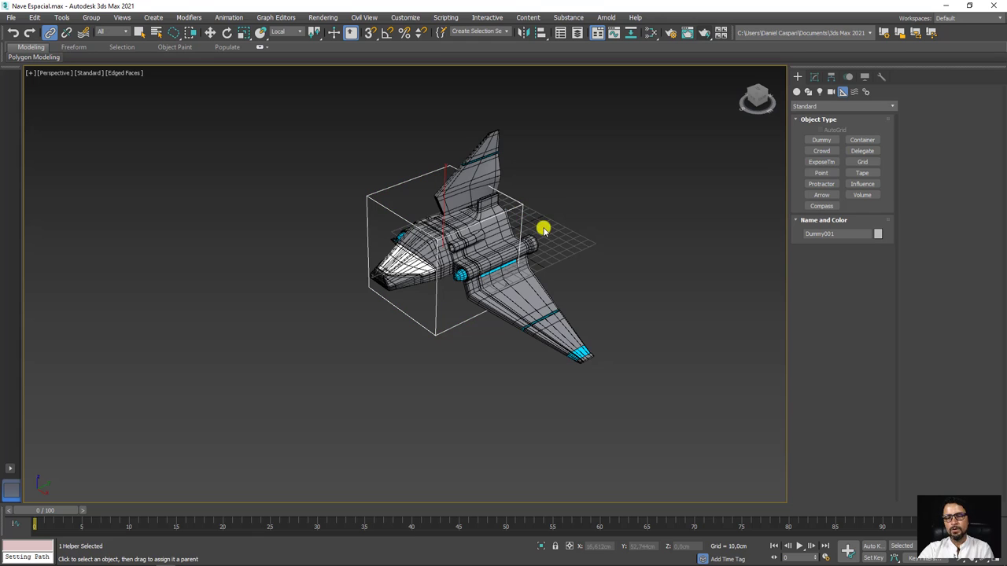
pyautogui.press('w')
pyautogui.moveTo(523, 277)
pyautogui.mouseDown()
pyautogui.moveTo(415, 247)
pyautogui.moveTo(481, 129)
pyautogui.moveTo(488, 228)
pyautogui.moveTo(461, 314)
pyautogui.moveTo(472, 218)
pyautogui.moveTo(401, 279)
pyautogui.moveTo(527, 225)
pyautogui.mouseUp()
# Undo the test moves, restoring the dummy and ship positions
pyautogui.click(490, 252)
pyautogui.hotkey('ctrl', 'z')
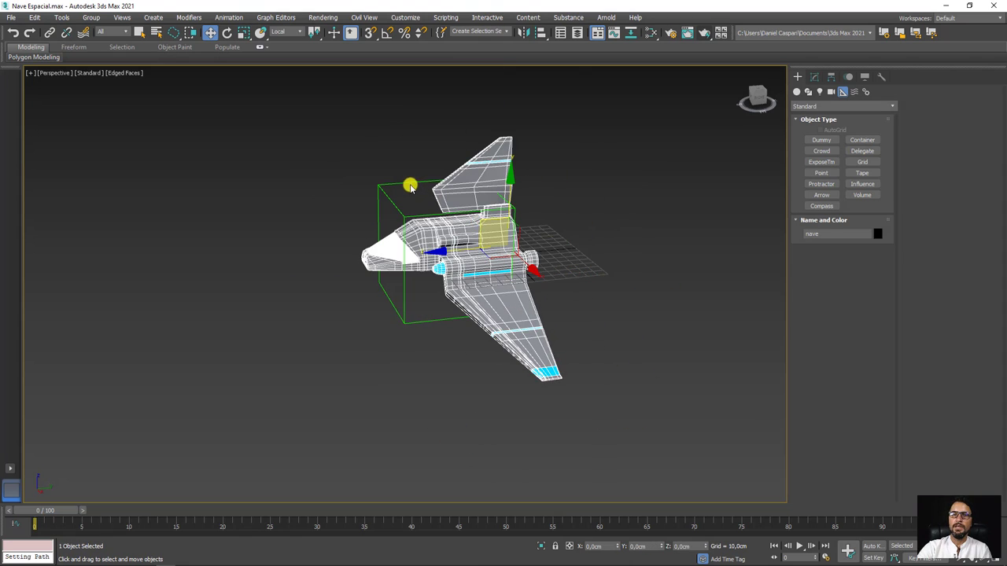
pyautogui.click(410, 182)
pyautogui.hotkey('ctrl', 'z')
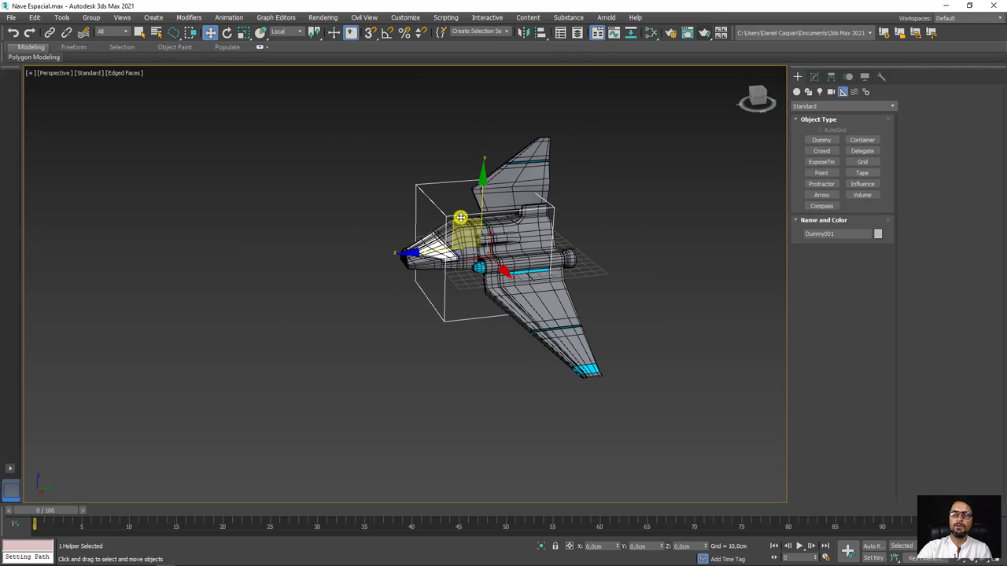
pyautogui.hotkey('ctrl', 'z')
# Frame the dummy and switch to the Front view of the ship
pyautogui.moveTo(544, 233)
pyautogui.keyDown('alt'); pyautogui.mouseDown(button='middle')
pyautogui.moveTo(530, 234)
pyautogui.moveTo(580, 272)
pyautogui.moveTo(508, 259)
pyautogui.moveTo(527, 285)
pyautogui.mouseUp(button='middle'); pyautogui.keyUp('alt')
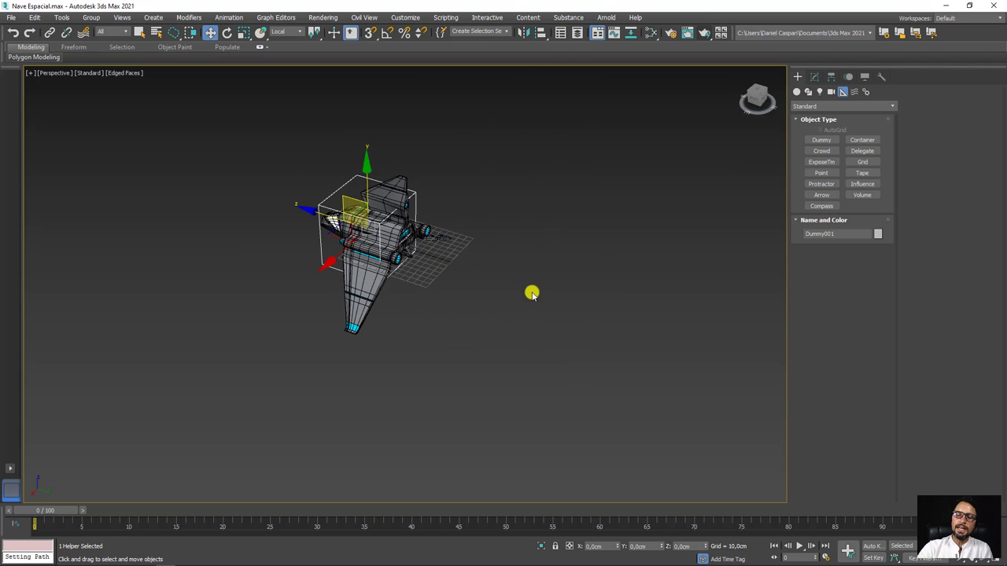
pyautogui.press('f')
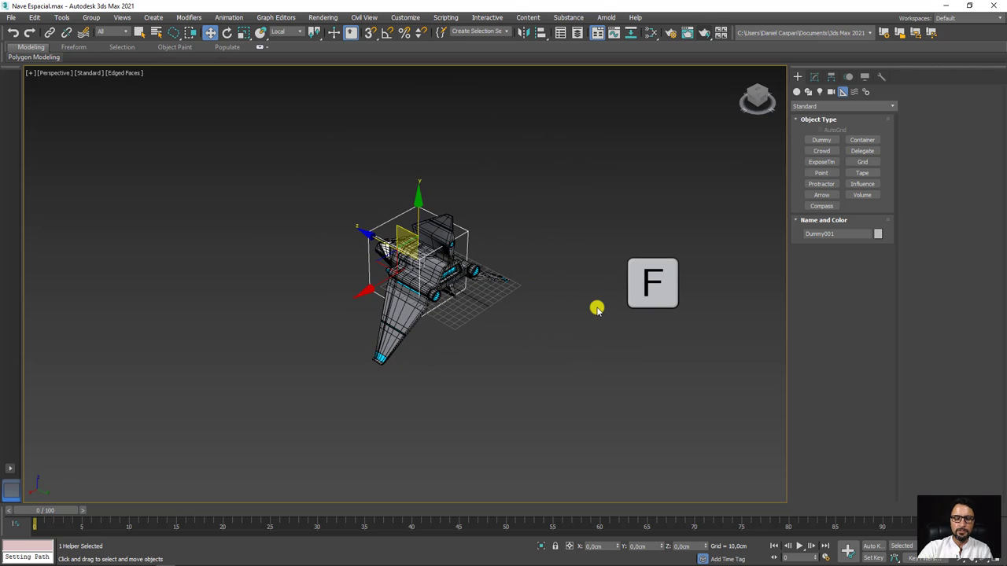
pyautogui.press('f')
pyautogui.scroll(-3, 405, 259)
pyautogui.scroll(-2, 614, 263)
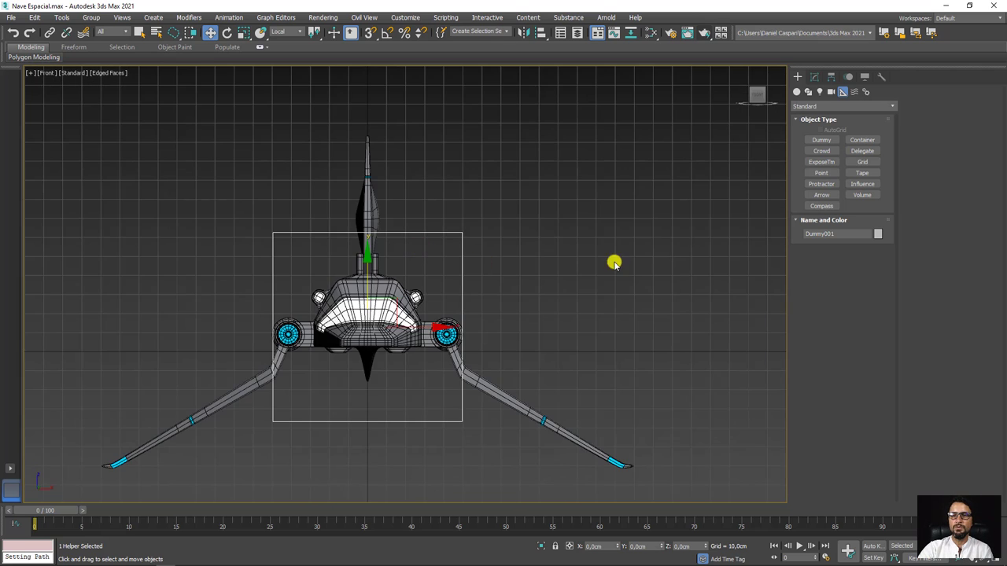
pyautogui.scroll(2, 613, 263)
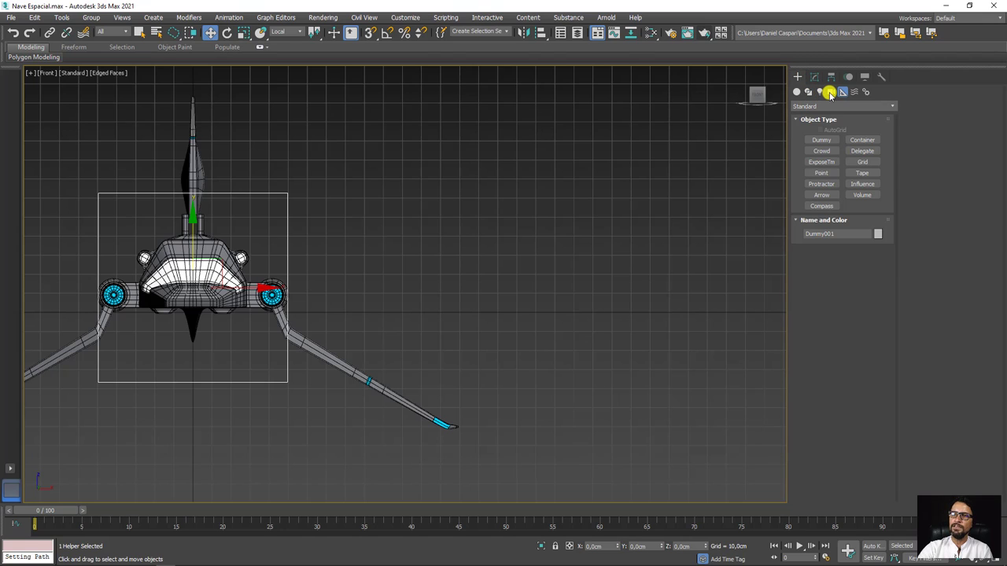
# Place free camera Camera001 beside the spaceship in the Front view, then check it in Perspective
pyautogui.click(830, 92)
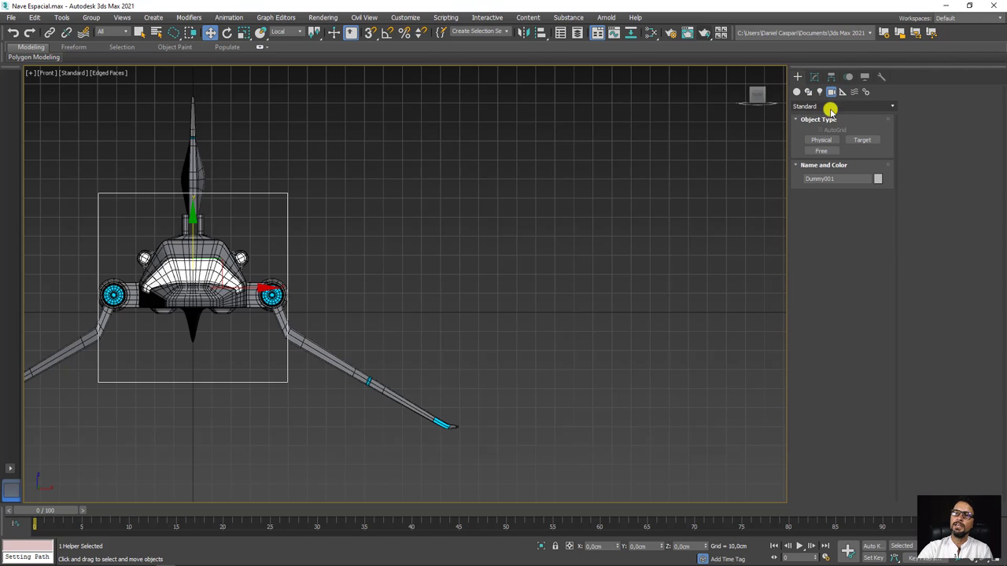
pyautogui.click(822, 153)
pyautogui.moveTo(501, 299); pyautogui.dragTo(401, 277, button='middle')
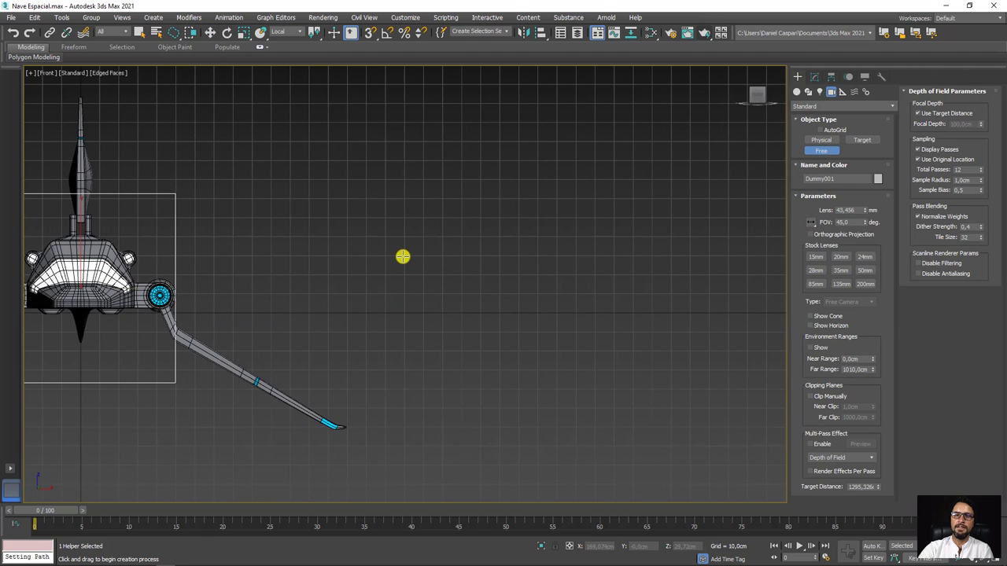
pyautogui.click(402, 256)
pyautogui.scroll(-3, 511, 254)
pyautogui.scroll(-3, 509, 252)
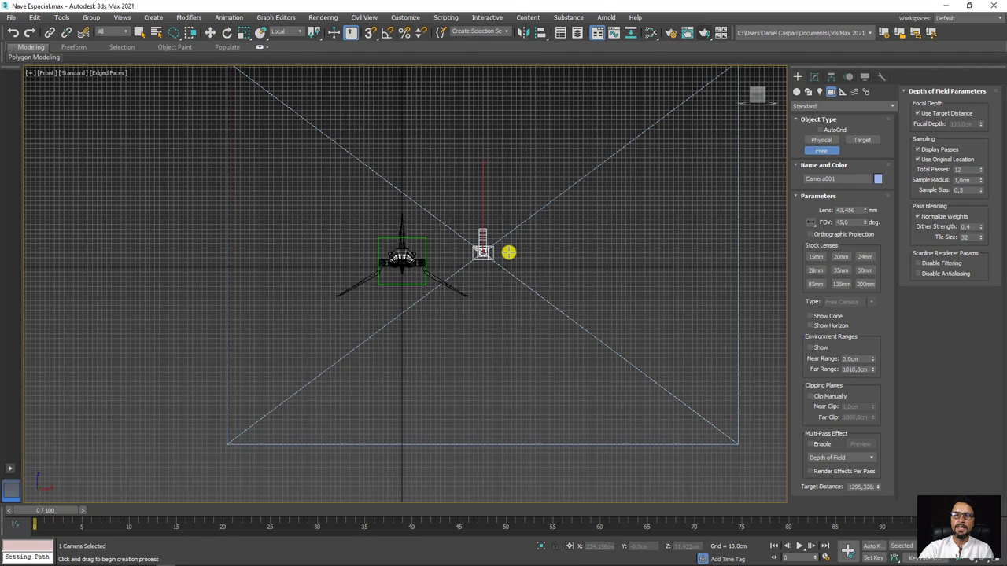
pyautogui.press('p')
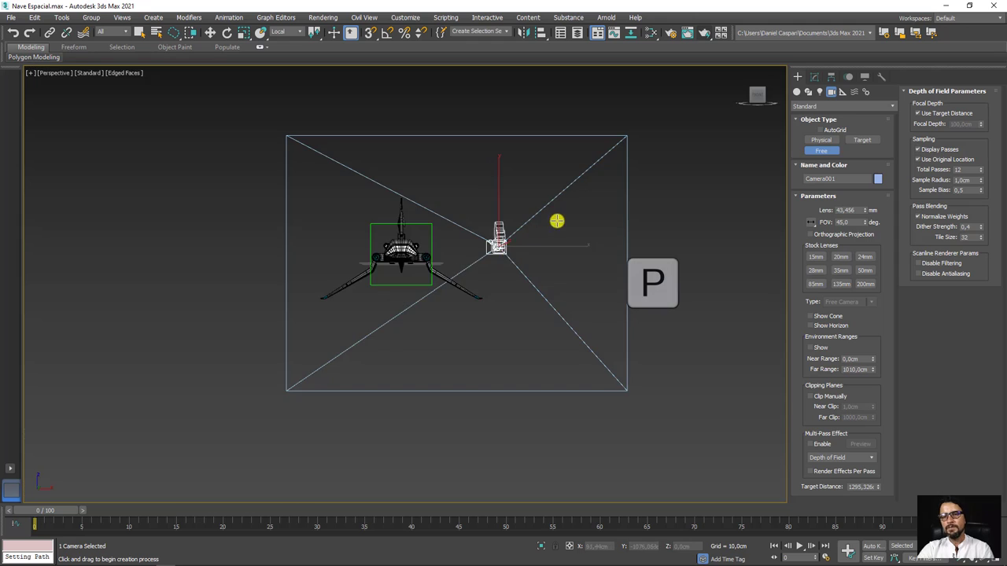
pyautogui.moveTo(555, 220)
pyautogui.keyDown('alt'); pyautogui.mouseDown(button='middle')
pyautogui.moveTo(562, 270)
pyautogui.moveTo(519, 213)
pyautogui.moveTo(497, 254)
pyautogui.moveTo(480, 225)
pyautogui.mouseUp(button='middle'); pyautogui.keyUp('alt')
# Rotate Camera001 155 degrees with Angle Snap on
pyautogui.press('e')
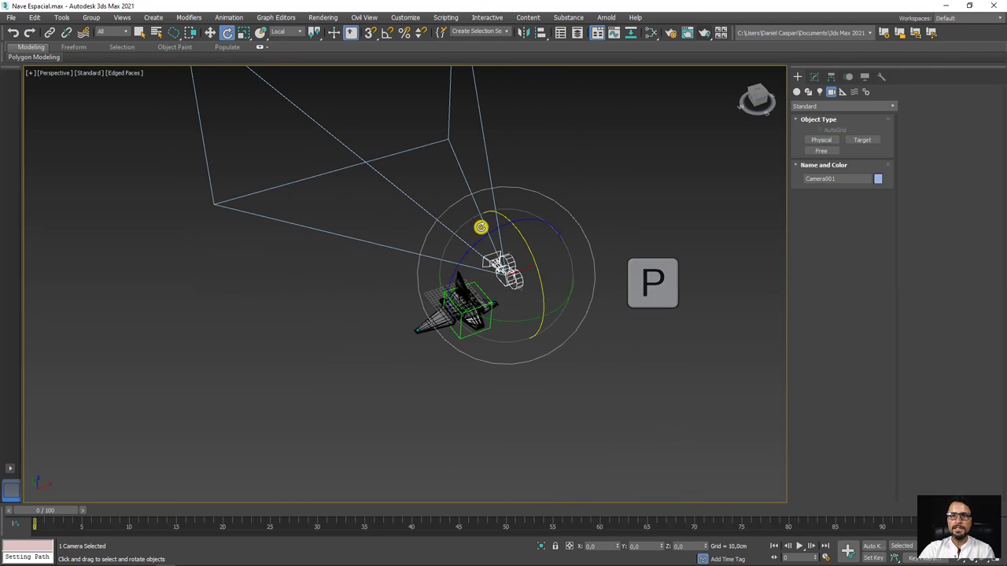
pyautogui.click(387, 31)
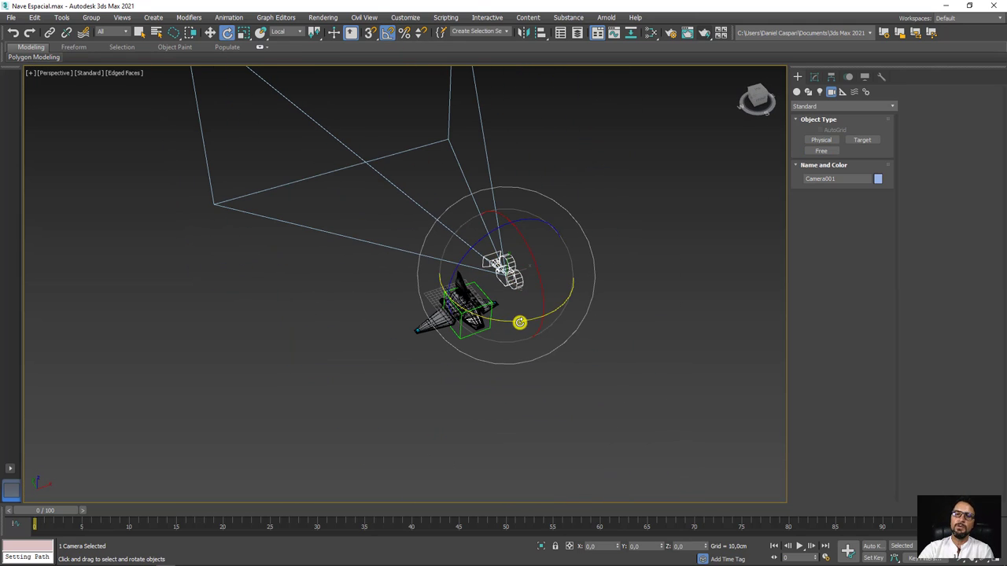
pyautogui.moveTo(521, 321); pyautogui.dragTo(615, 309)
# Align Camera001's position to Dummy001 without matching its X, Y, Z orientation
pyautogui.click(541, 32)
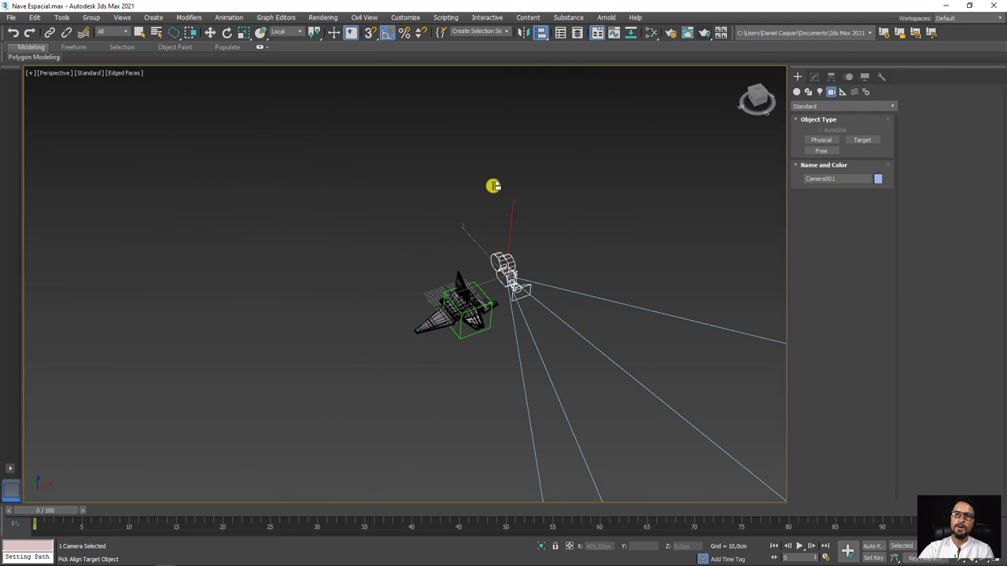
pyautogui.click(475, 284)
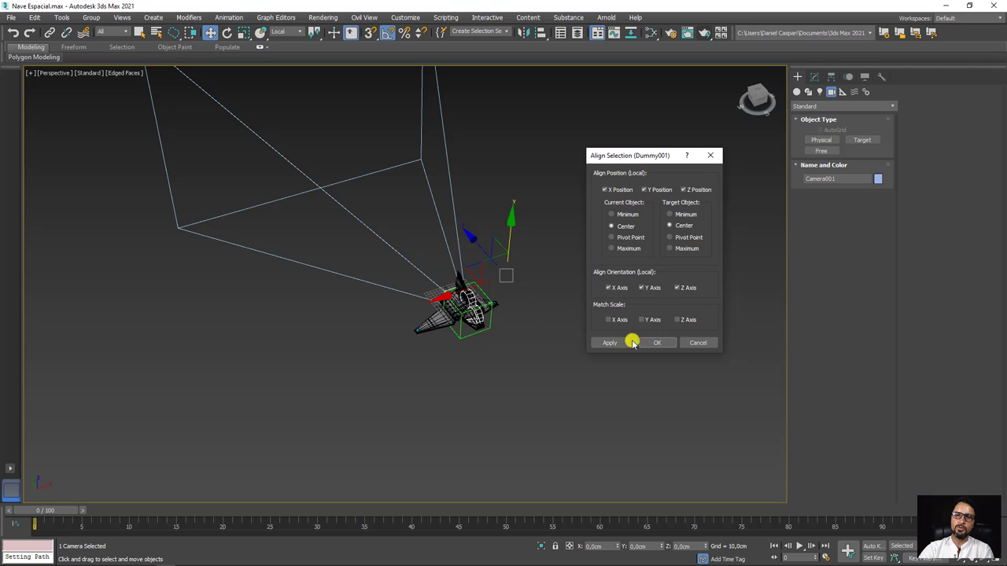
pyautogui.click(618, 288)
pyautogui.click(652, 288)
pyautogui.click(681, 288)
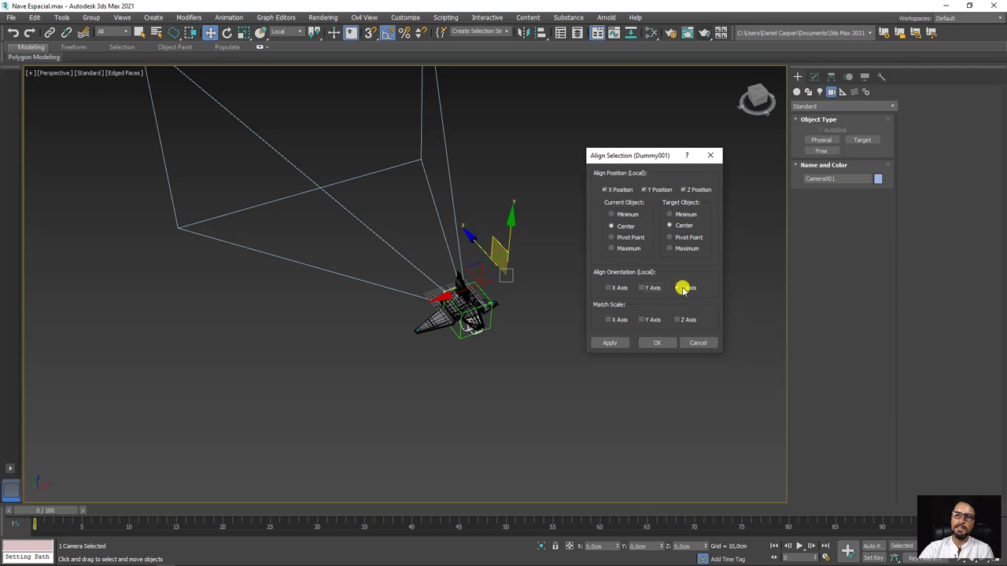
pyautogui.click(657, 343)
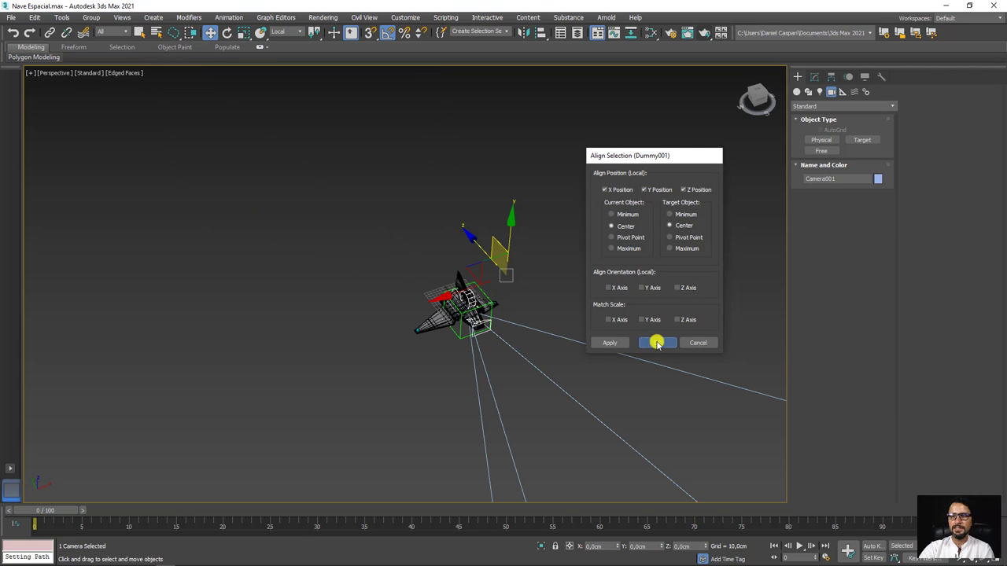
# Pull the camera back to a distance behind the spaceship
pyautogui.moveTo(337, 379)
pyautogui.mouseDown()
pyautogui.moveTo(321, 391)
pyautogui.moveTo(263, 369)
pyautogui.moveTo(184, 359)
pyautogui.mouseUp()
pyautogui.moveTo(184, 359); pyautogui.dragTo(406, 295, button='middle')
pyautogui.moveTo(426, 276); pyautogui.dragTo(231, 260)
pyautogui.moveTo(298, 307)
pyautogui.keyDown('alt'); pyautogui.mouseDown(button='middle')
pyautogui.moveTo(326, 298)
pyautogui.moveTo(433, 222)
pyautogui.mouseUp(button='middle'); pyautogui.keyUp('alt')
pyautogui.moveTo(306, 344); pyautogui.dragTo(373, 305, button='middle')
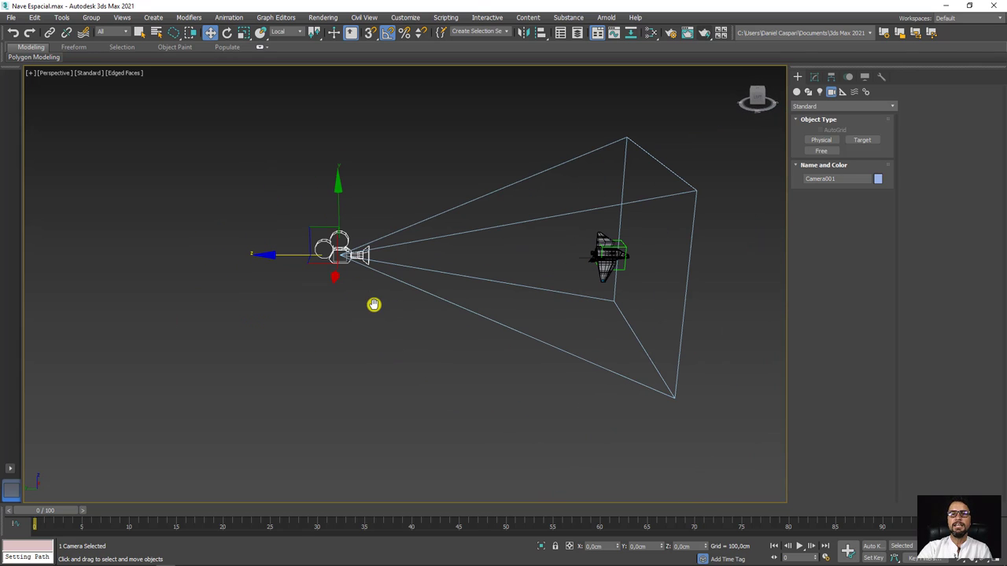
pyautogui.press('c')
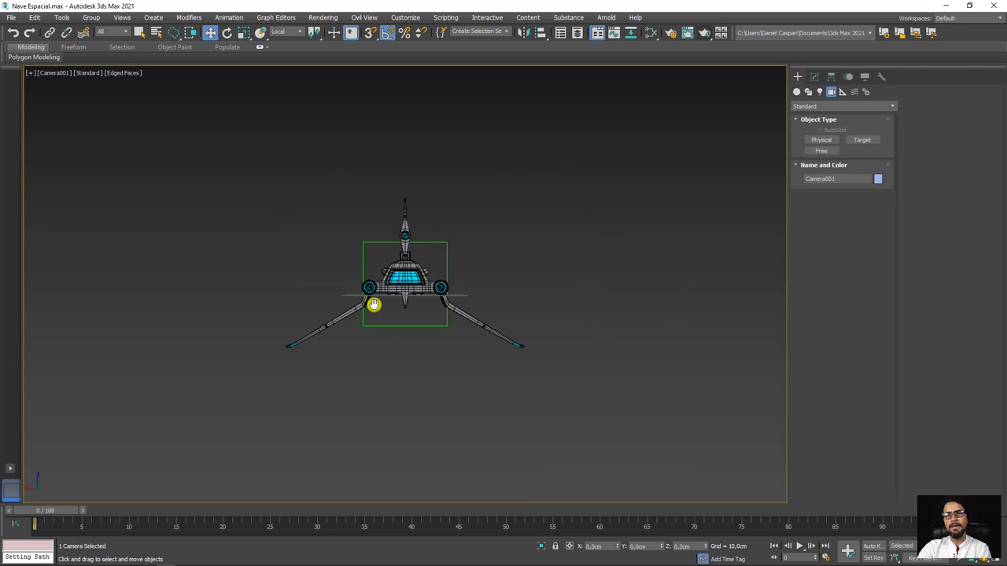
pyautogui.press('p')
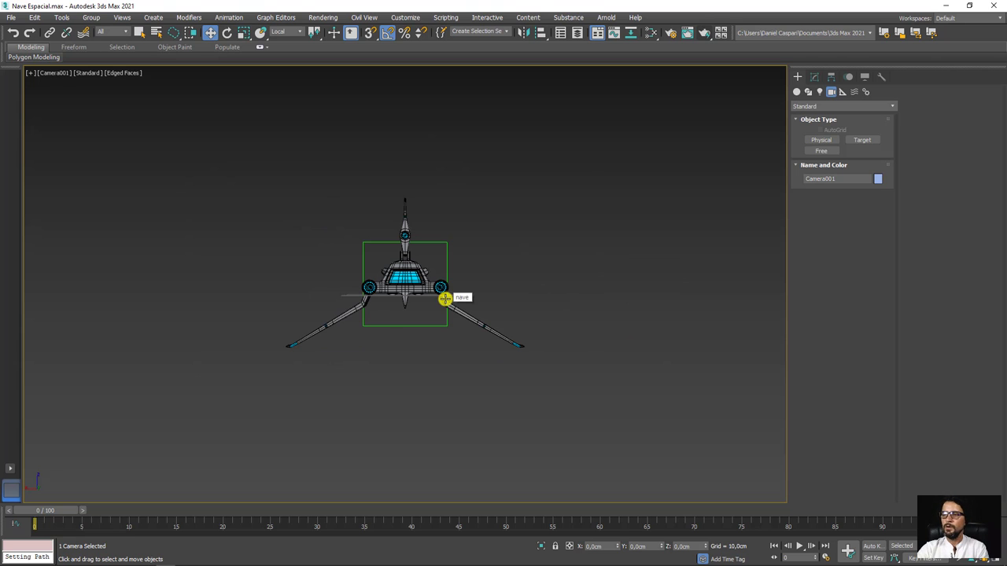
pyautogui.press('p')
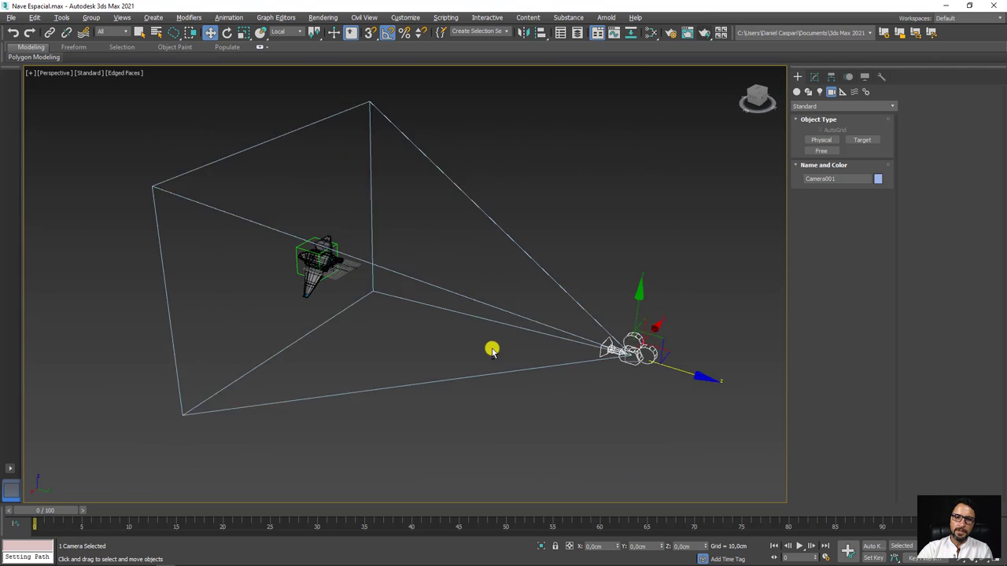
# Change Camera001's type from Free Camera to Target Camera in the Modify panel
pyautogui.keyDown('alt'); pyautogui.moveTo(492, 349); pyautogui.dragTo(567, 351, button='middle'); pyautogui.keyUp('alt')
pyautogui.keyDown('alt'); pyautogui.moveTo(663, 306); pyautogui.dragTo(700, 309, button='middle'); pyautogui.keyUp('alt')
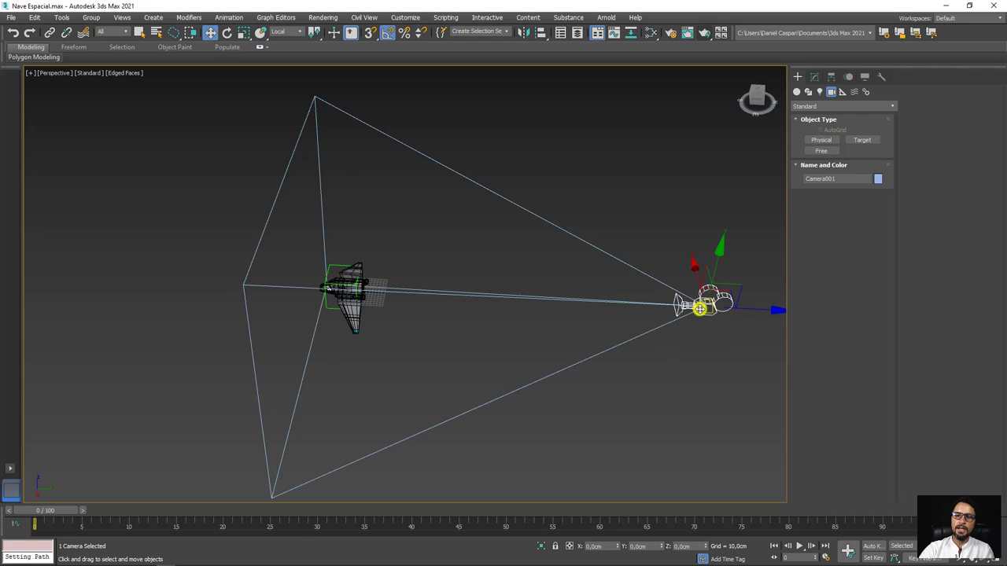
pyautogui.click(51, 33)
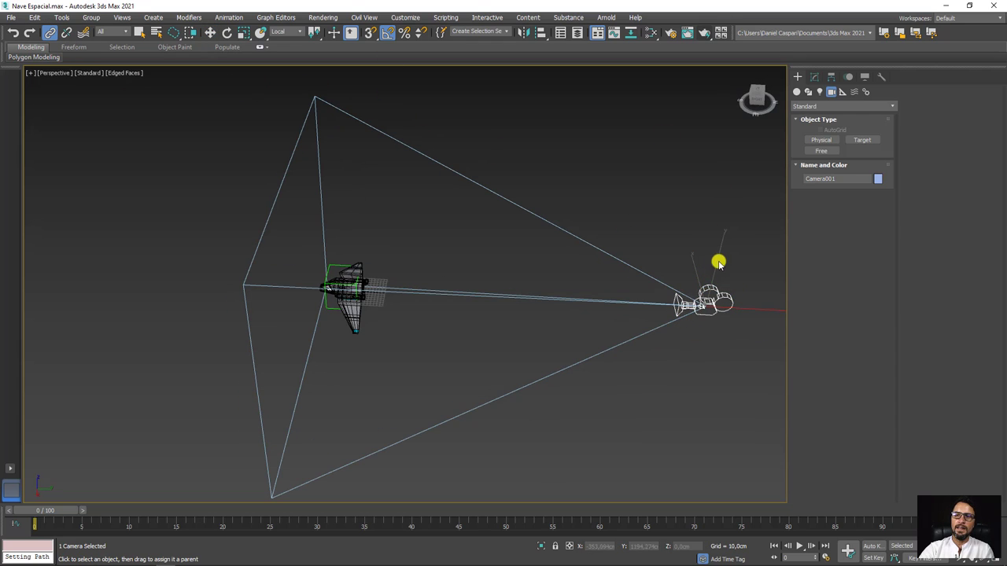
pyautogui.keyDown('alt'); pyautogui.moveTo(696, 245); pyautogui.dragTo(708, 268, button='middle'); pyautogui.keyUp('alt')
pyautogui.click(814, 76)
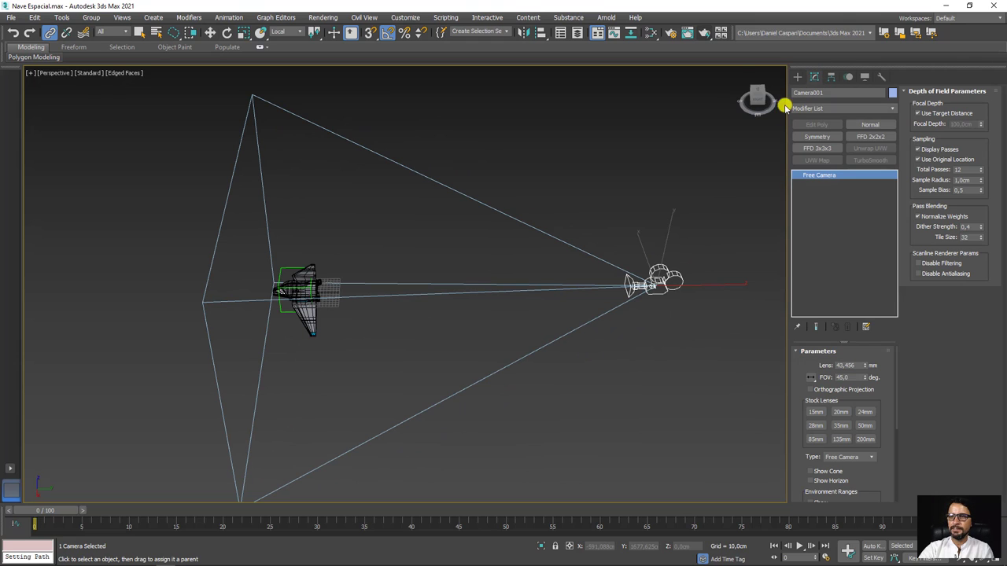
pyautogui.moveTo(796, 376); pyautogui.dragTo(788, 293)
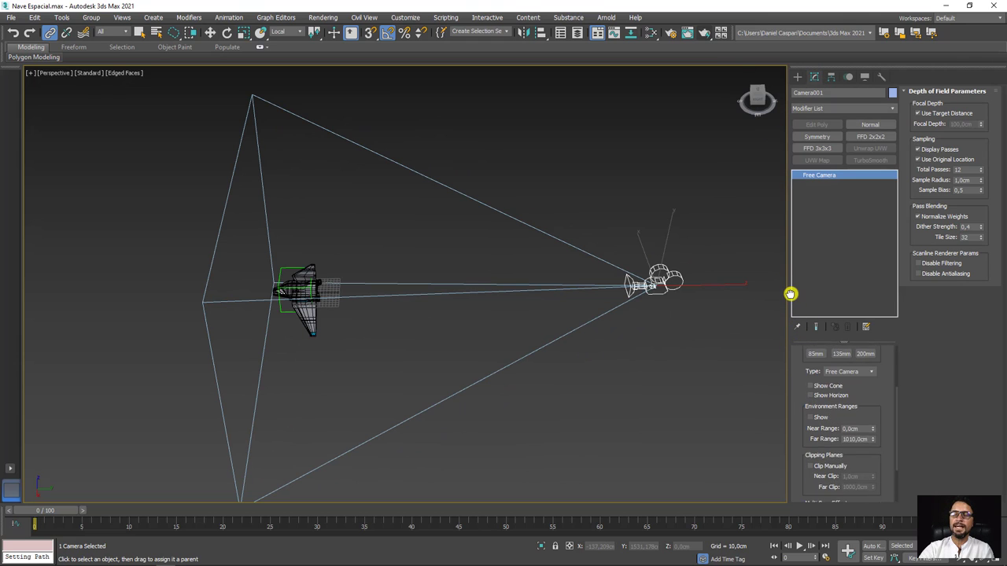
pyautogui.click(857, 375)
pyautogui.click(850, 386)
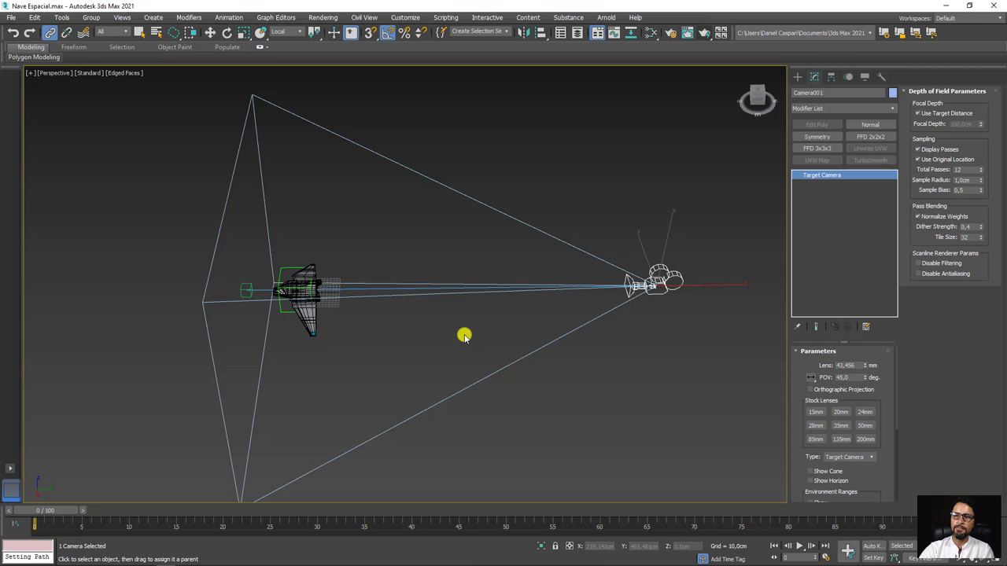
# Move Camera001.Target onto the spaceship
pyautogui.click(247, 289)
pyautogui.press('w')
pyautogui.moveTo(288, 294)
pyautogui.mouseDown()
pyautogui.moveTo(247, 140)
pyautogui.moveTo(243, 320)
pyautogui.moveTo(249, 90)
pyautogui.moveTo(255, 406)
pyautogui.moveTo(251, 155)
pyautogui.moveTo(251, 308)
pyautogui.moveTo(252, 260)
pyautogui.mouseUp()
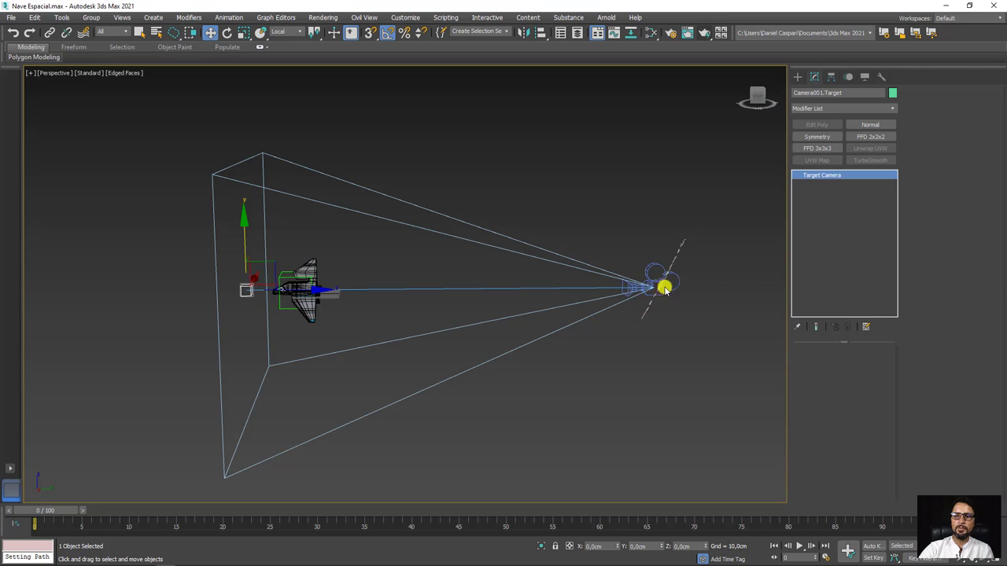
# Link Camera001 to Dummy001 as its parent
pyautogui.click(664, 288)
pyautogui.moveTo(659, 243); pyautogui.dragTo(549, 165)
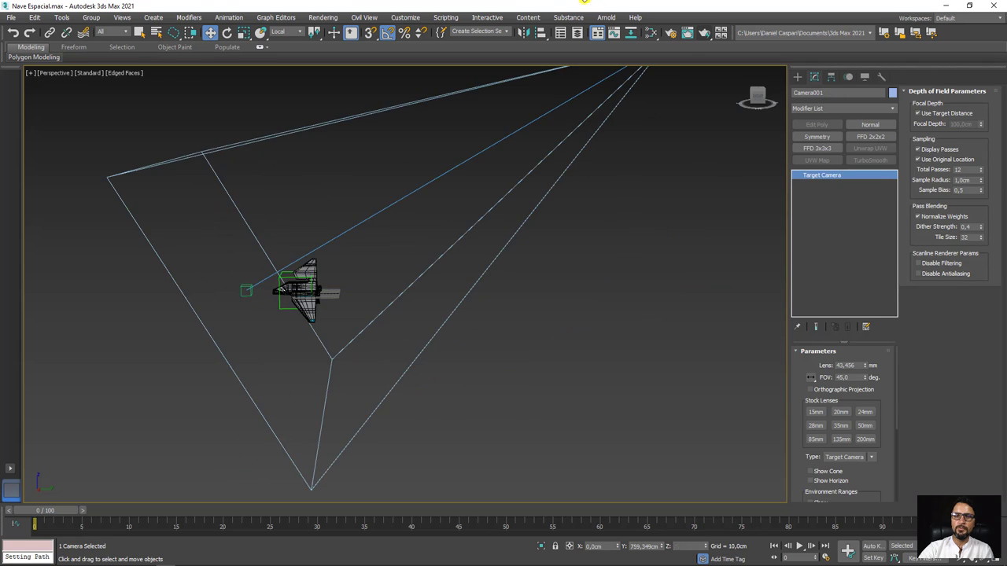
pyautogui.rightClick(549, 166)
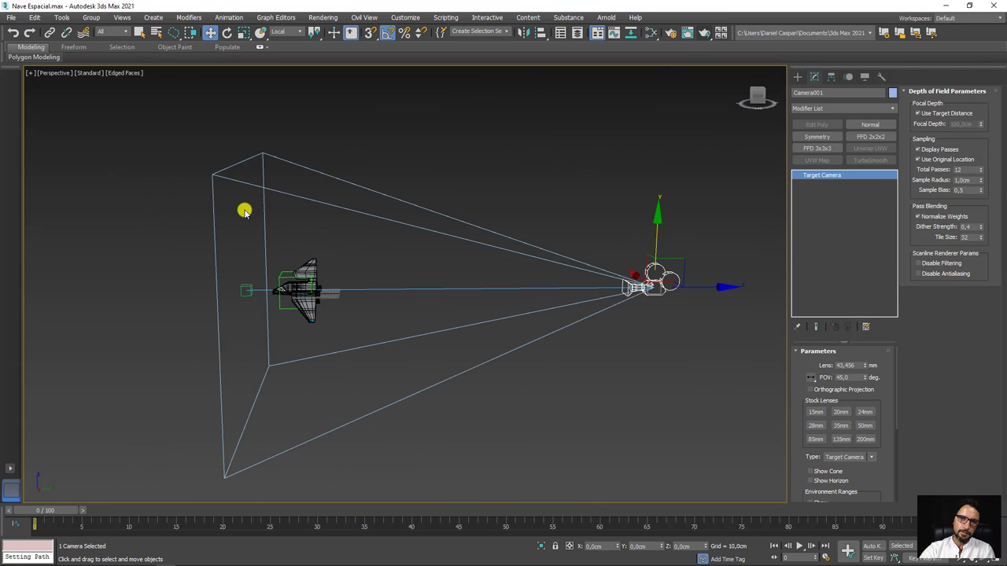
pyautogui.click(245, 297)
pyautogui.click(48, 34)
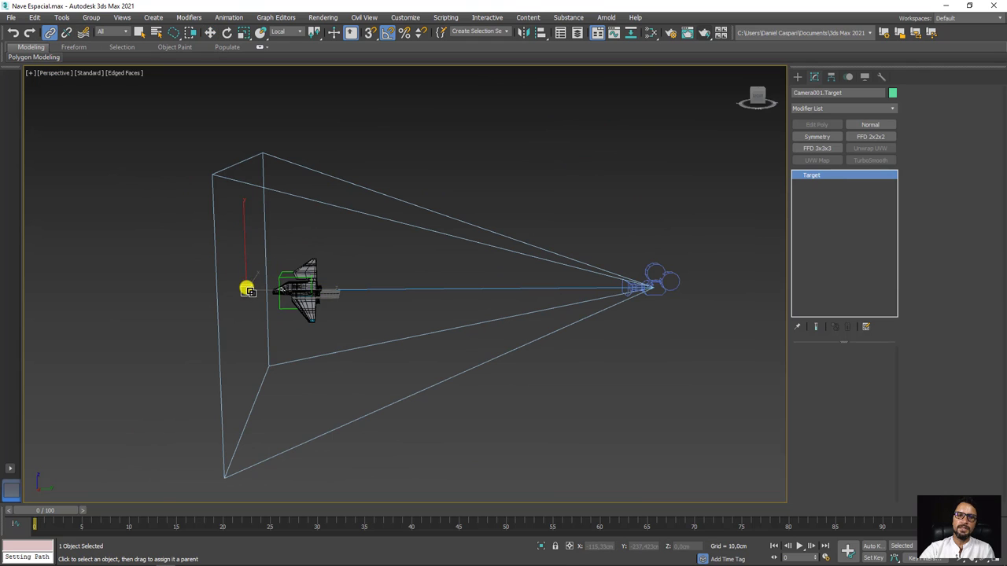
pyautogui.moveTo(283, 279)
pyautogui.mouseDown()
pyautogui.moveTo(362, 307)
pyautogui.moveTo(645, 287)
pyautogui.moveTo(627, 82)
pyautogui.mouseUp()
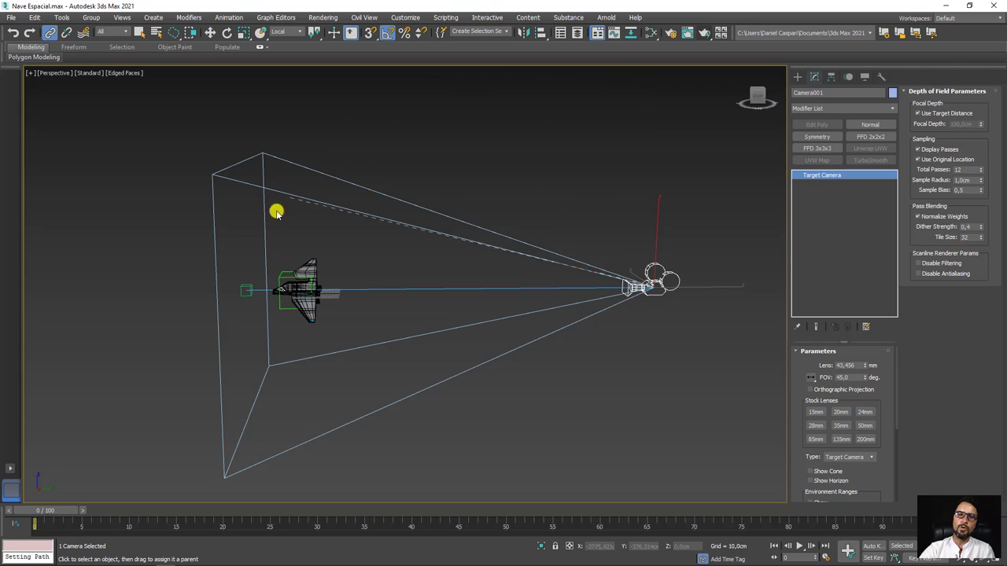
pyautogui.click(281, 273)
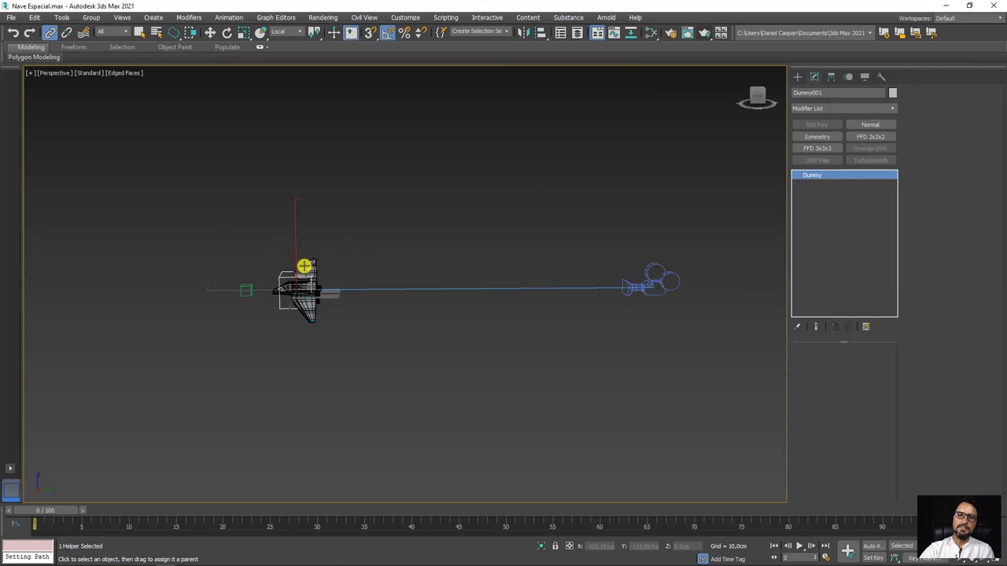
# Move the dummy lower to confirm the ship and camera follow it
pyautogui.press('w')
pyautogui.moveTo(294, 237); pyautogui.dragTo(296, 280)
pyautogui.moveTo(308, 171)
pyautogui.mouseDown()
pyautogui.moveTo(326, 236)
pyautogui.moveTo(326, 348)
pyautogui.moveTo(322, 136)
pyautogui.mouseUp()
pyautogui.moveTo(363, 183)
pyautogui.mouseDown()
pyautogui.moveTo(311, 235)
pyautogui.moveTo(299, 225)
pyautogui.moveTo(295, 171)
pyautogui.moveTo(298, 241)
pyautogui.mouseUp()
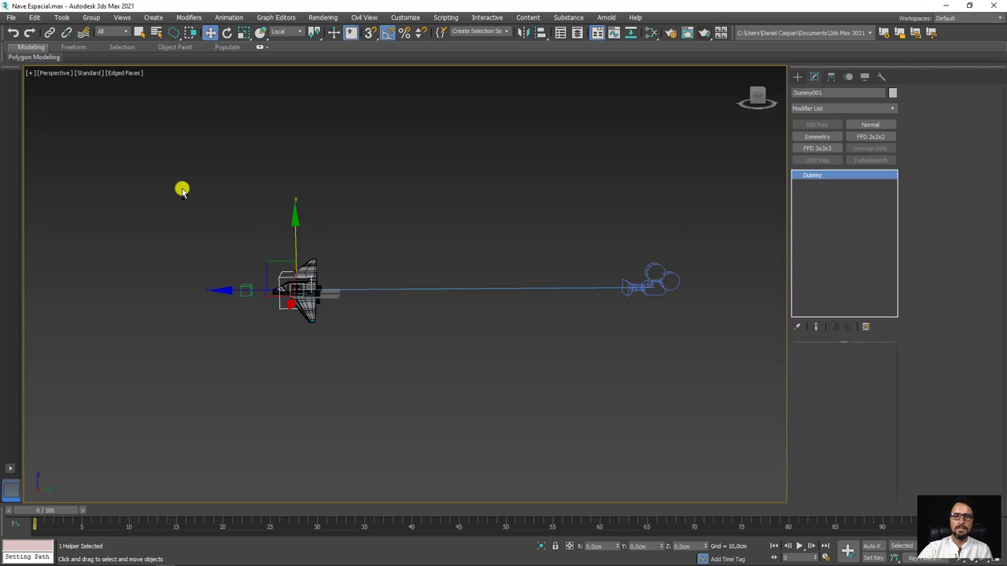
# Place the camera target just ahead of the ship, then move the dummy again to test
pyautogui.click(246, 291)
pyautogui.scroll(3, 263, 291)
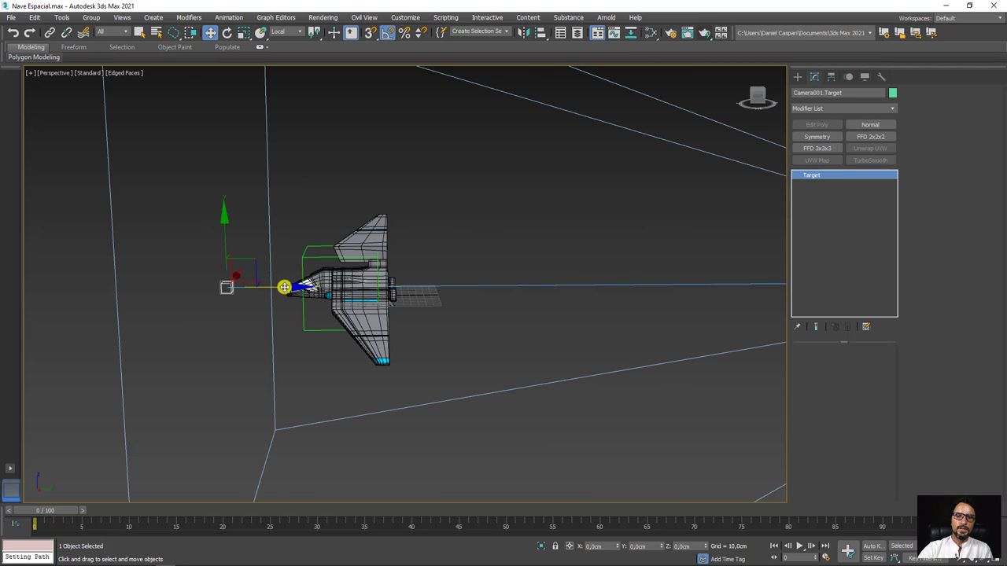
pyautogui.moveTo(284, 287); pyautogui.dragTo(400, 298)
pyautogui.scroll(-3, 425, 291)
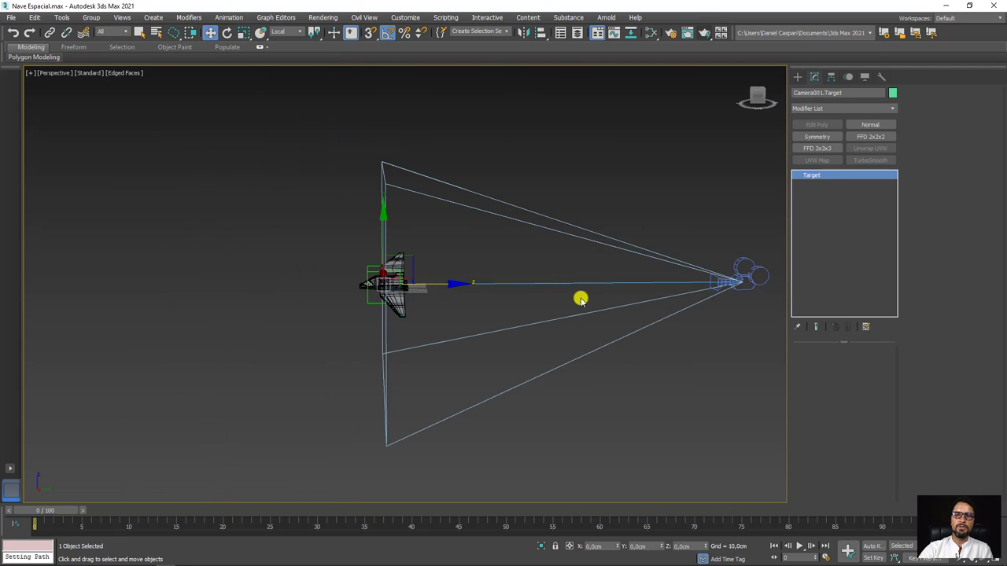
pyautogui.moveTo(369, 271)
pyautogui.mouseDown()
pyautogui.moveTo(385, 133)
pyautogui.moveTo(390, 340)
pyautogui.moveTo(401, 171)
pyautogui.moveTo(432, 214)
pyautogui.mouseUp()
pyautogui.moveTo(432, 213)
pyautogui.keyDown('alt'); pyautogui.mouseDown(button='middle')
pyautogui.moveTo(493, 307)
pyautogui.moveTo(303, 301)
pyautogui.moveTo(387, 275)
pyautogui.mouseUp(button='middle'); pyautogui.keyUp('alt')
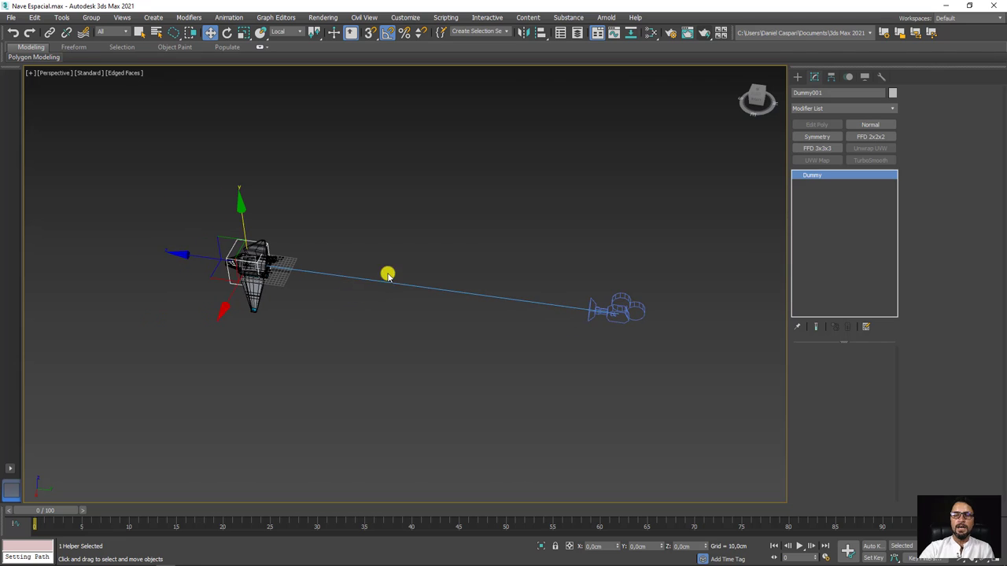
# Set the animation length to 30 frames and turn on Auto Key recording
pyautogui.click(825, 558)
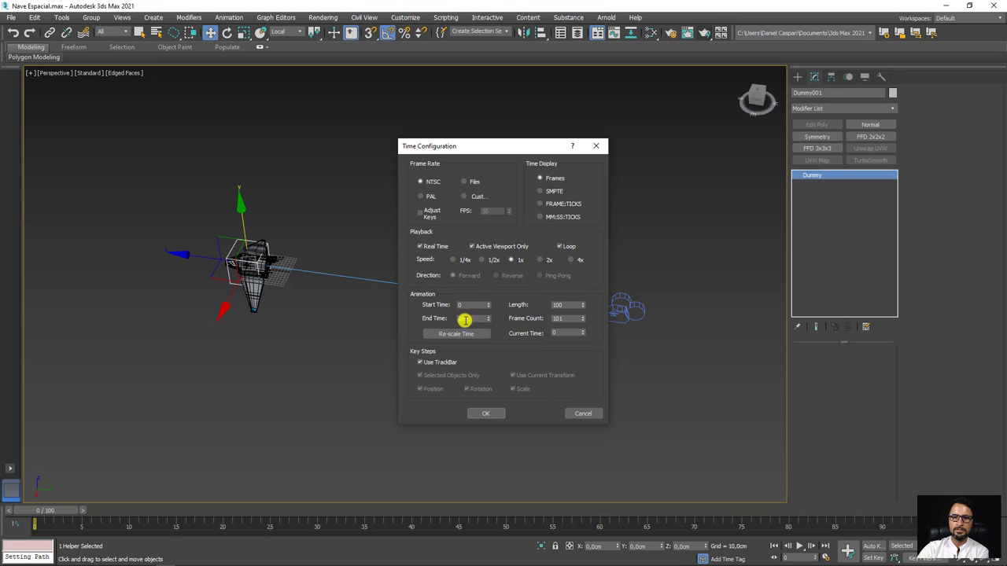
pyautogui.click(488, 411)
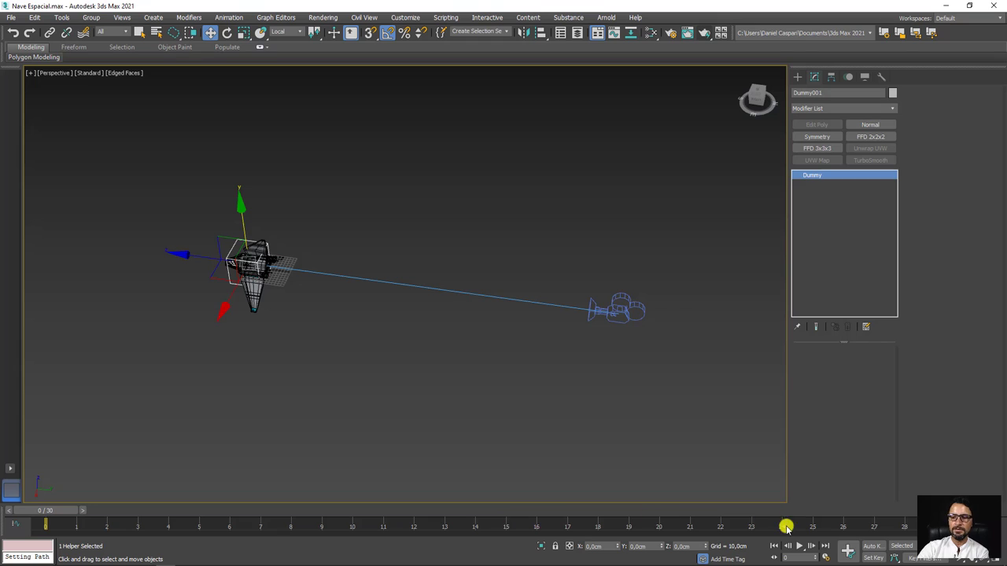
pyautogui.click(871, 546)
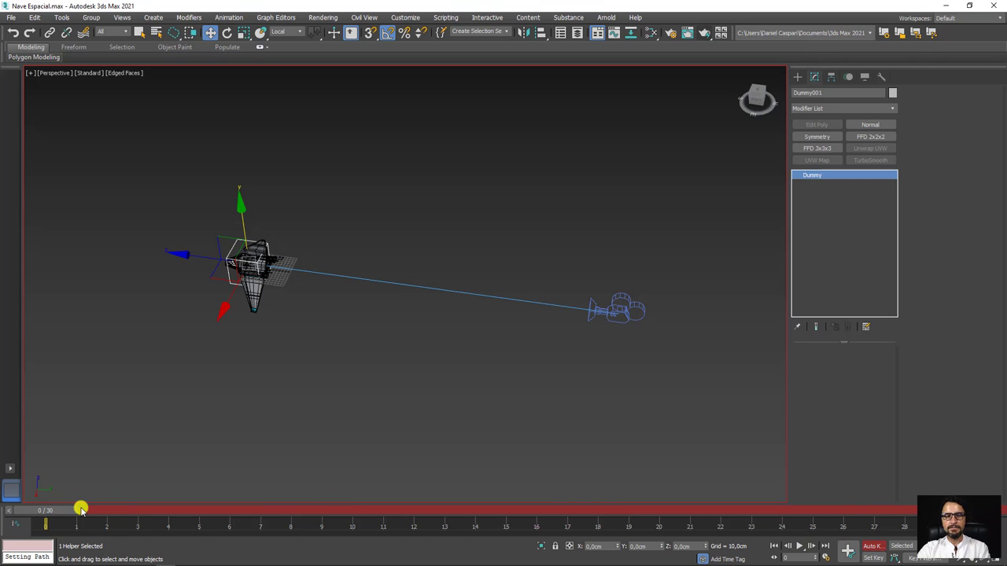
# At frame 9, raise the spaceship dummy
pyautogui.moveTo(49, 510); pyautogui.dragTo(321, 513)
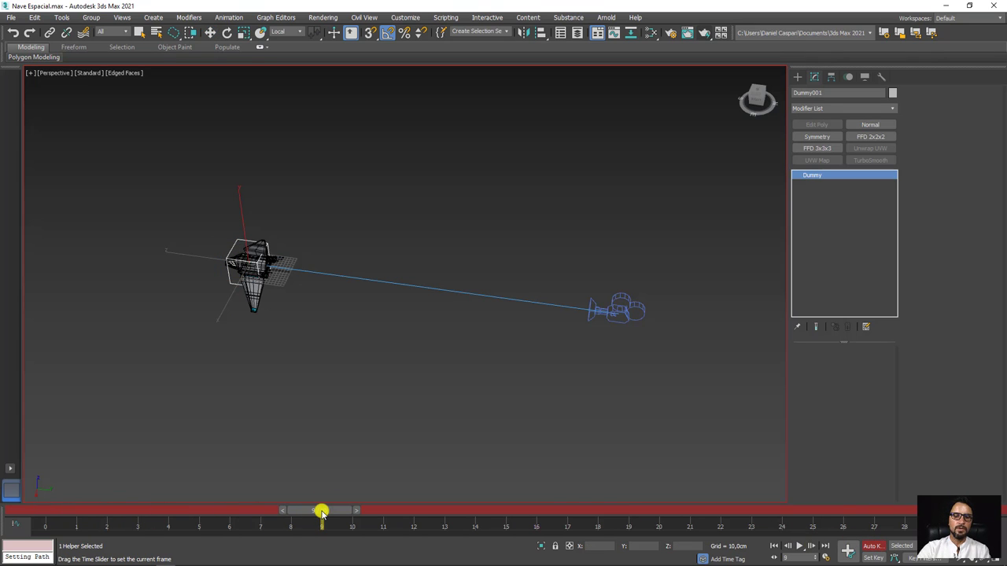
pyautogui.press('w')
pyautogui.keyDown('alt'); pyautogui.moveTo(322, 371); pyautogui.dragTo(234, 205, button='middle'); pyautogui.keyUp('alt')
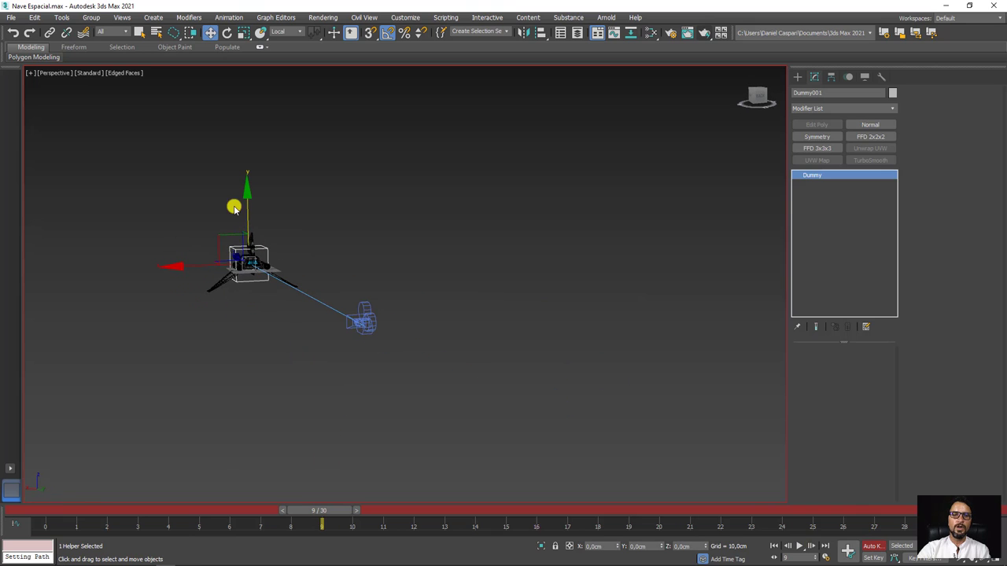
pyautogui.moveTo(221, 234)
pyautogui.mouseDown()
pyautogui.moveTo(361, 132)
pyautogui.moveTo(350, 108)
pyautogui.moveTo(373, 83)
pyautogui.mouseUp()
# At frame 17, bank the dummy and move it toward the top-left
pyautogui.press('e')
pyautogui.moveTo(325, 516)
pyautogui.mouseDown()
pyautogui.moveTo(23, 509)
pyautogui.moveTo(351, 488)
pyautogui.moveTo(566, 495)
pyautogui.mouseUp()
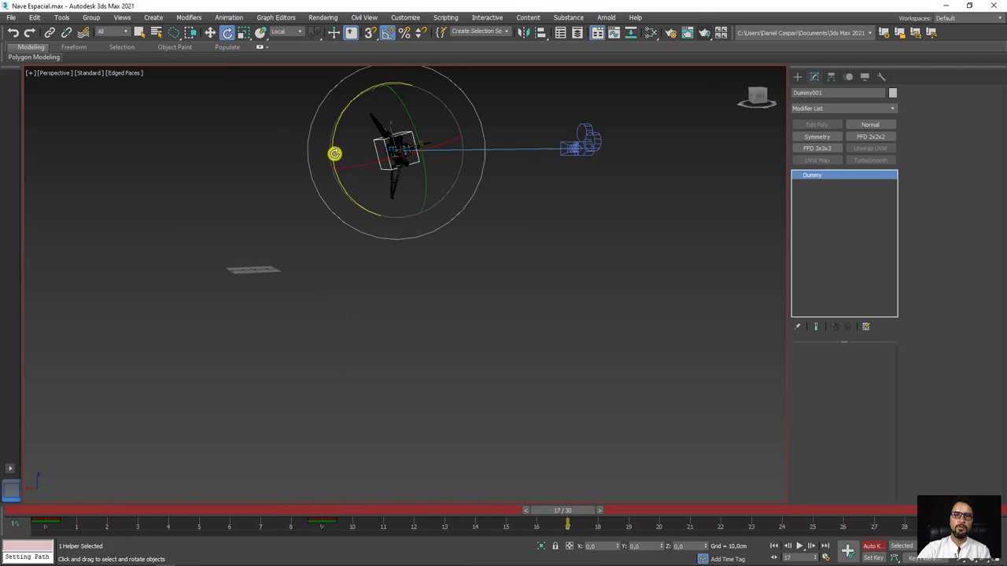
pyautogui.moveTo(334, 154)
pyautogui.mouseDown()
pyautogui.moveTo(382, 247)
pyautogui.moveTo(349, 225)
pyautogui.mouseUp()
pyautogui.press('w')
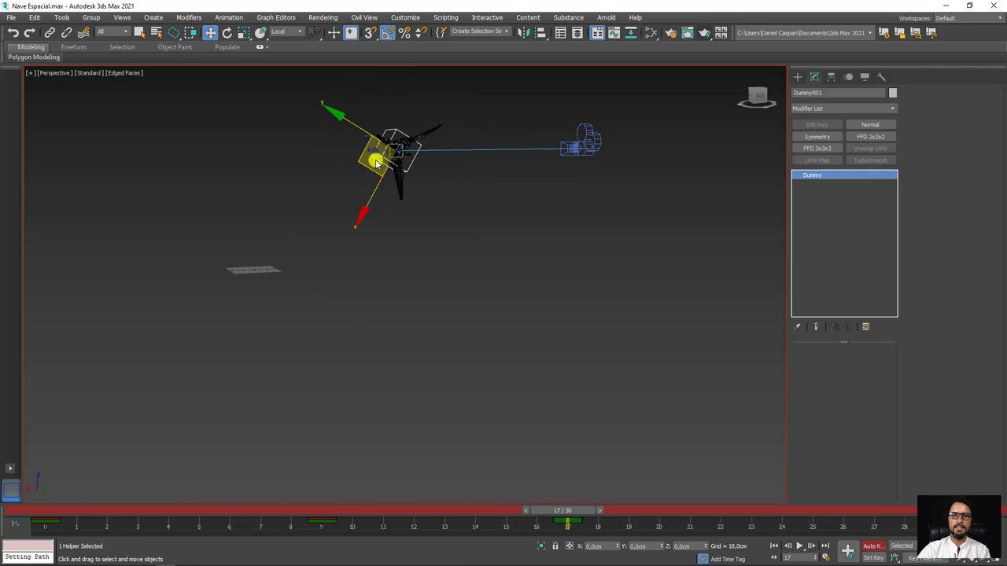
pyautogui.moveTo(376, 163); pyautogui.dragTo(78, 200)
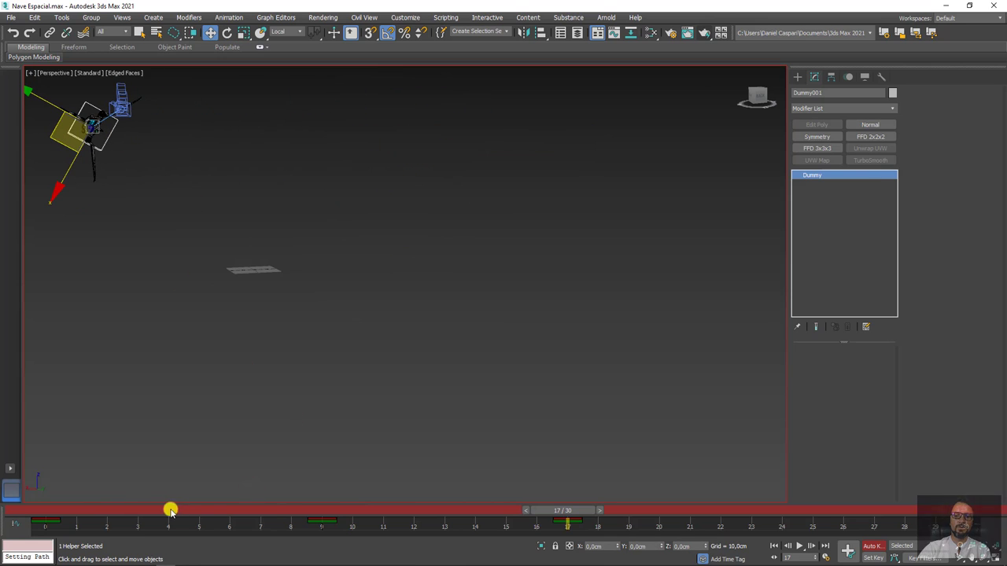
# Copy the frame-0 key to frame 26 and scrub the timeline back to frame 0
pyautogui.keyDown('shift'); pyautogui.moveTo(44, 524); pyautogui.dragTo(957, 522); pyautogui.keyUp('shift')
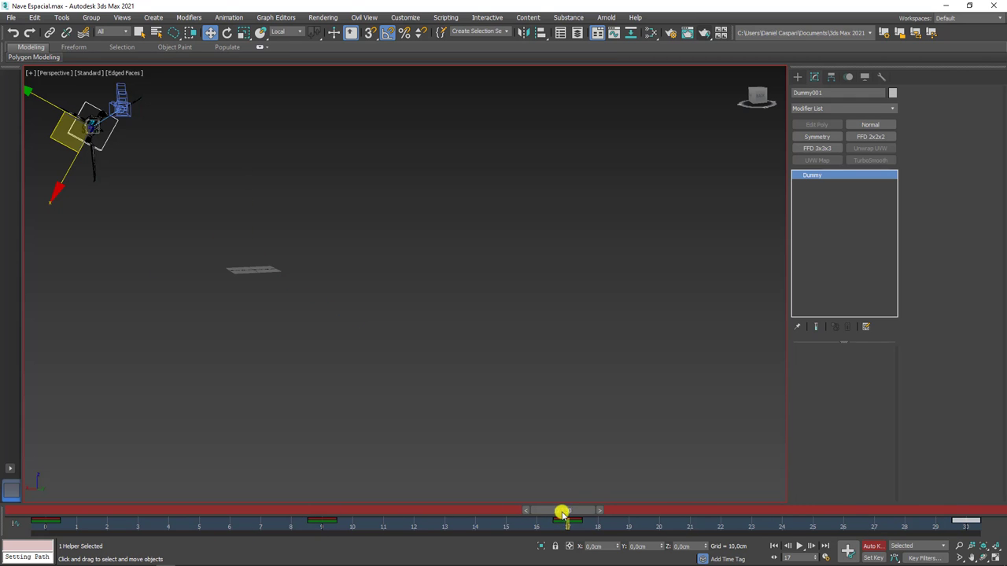
pyautogui.moveTo(564, 513); pyautogui.dragTo(44, 516)
pyautogui.press('w')
pyautogui.keyDown('alt'); pyautogui.moveTo(181, 418); pyautogui.dragTo(370, 414, button='middle'); pyautogui.keyUp('alt')
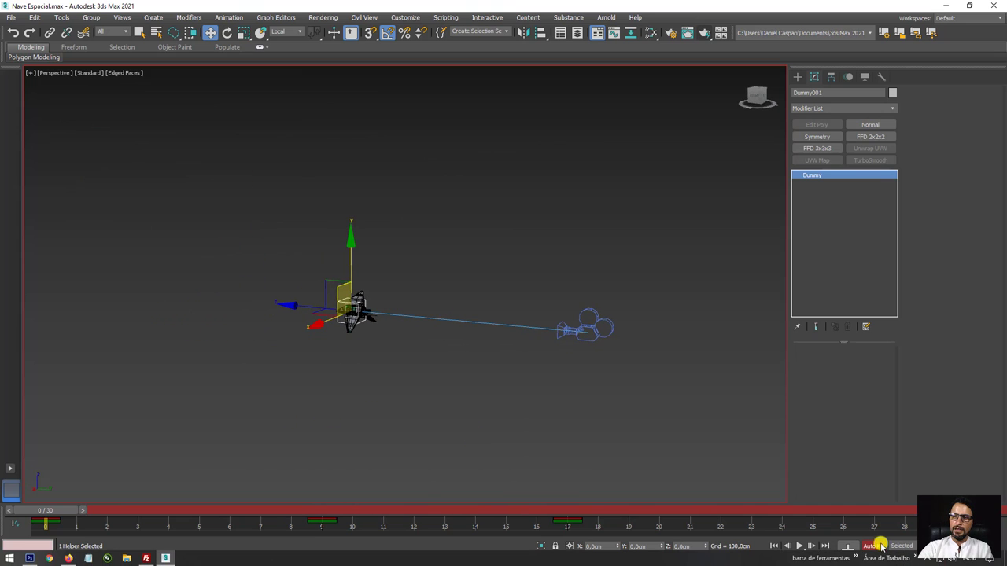
# Turn off Auto Key, play back the dummy's flight, return to frame 0 and select the camera
pyautogui.click(873, 546)
pyautogui.click(799, 546)
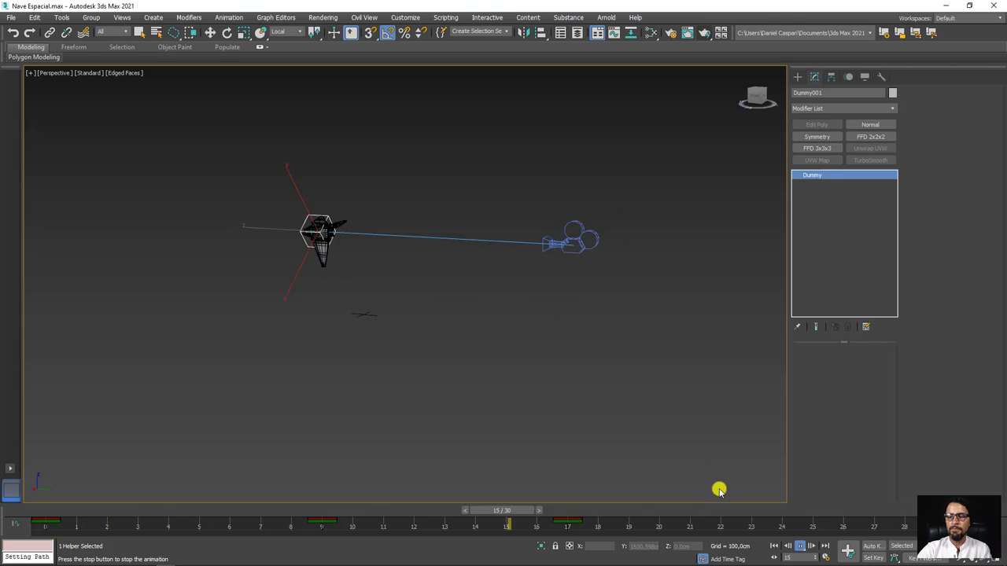
pyautogui.click(800, 546)
pyautogui.moveTo(386, 511); pyautogui.dragTo(23, 511)
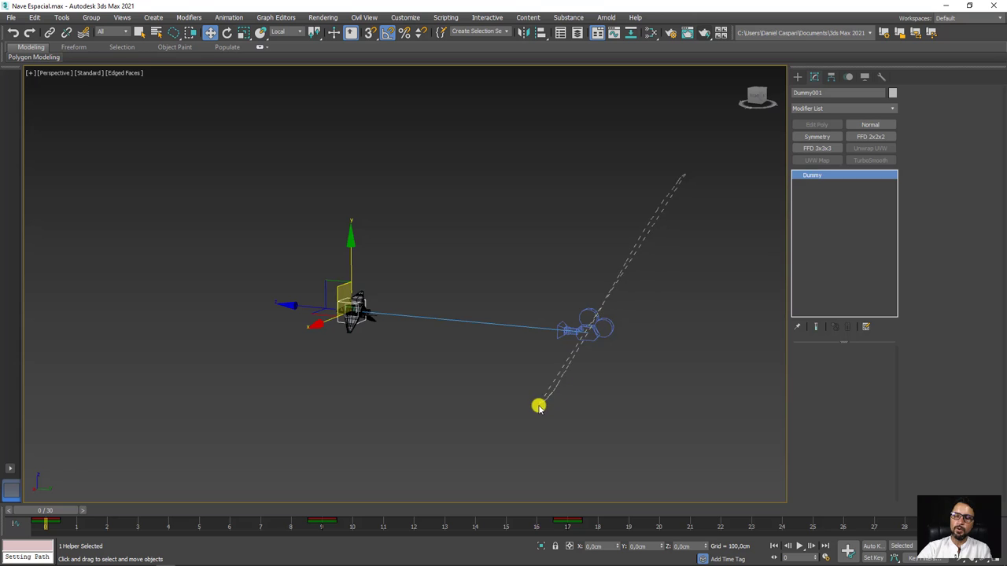
pyautogui.click(596, 327)
# In the Motion panel, pick Camera001's Position track and choose Spring as its controller
pyautogui.keyDown('alt'); pyautogui.moveTo(570, 391); pyautogui.dragTo(589, 391, button='middle'); pyautogui.keyUp('alt')
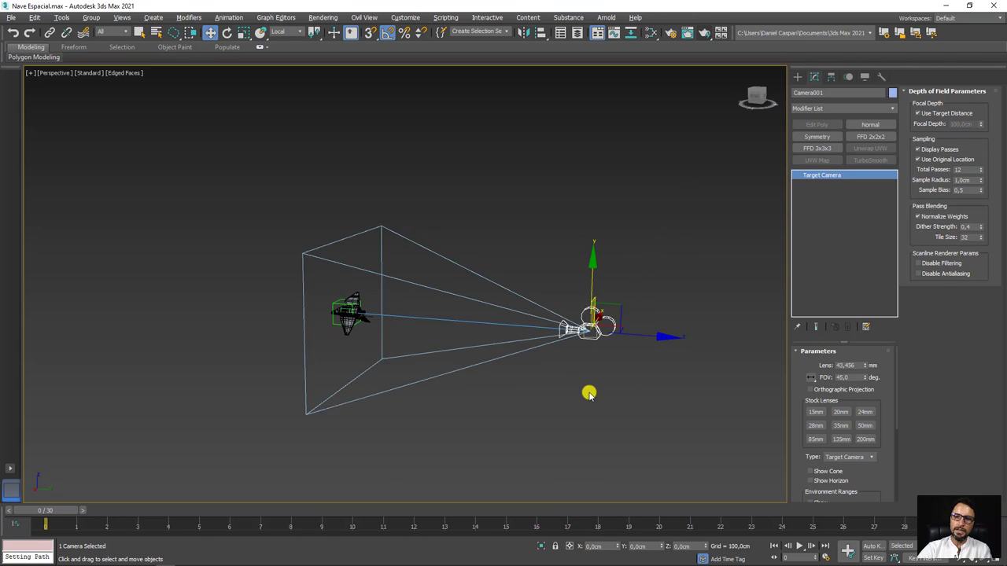
pyautogui.click(847, 77)
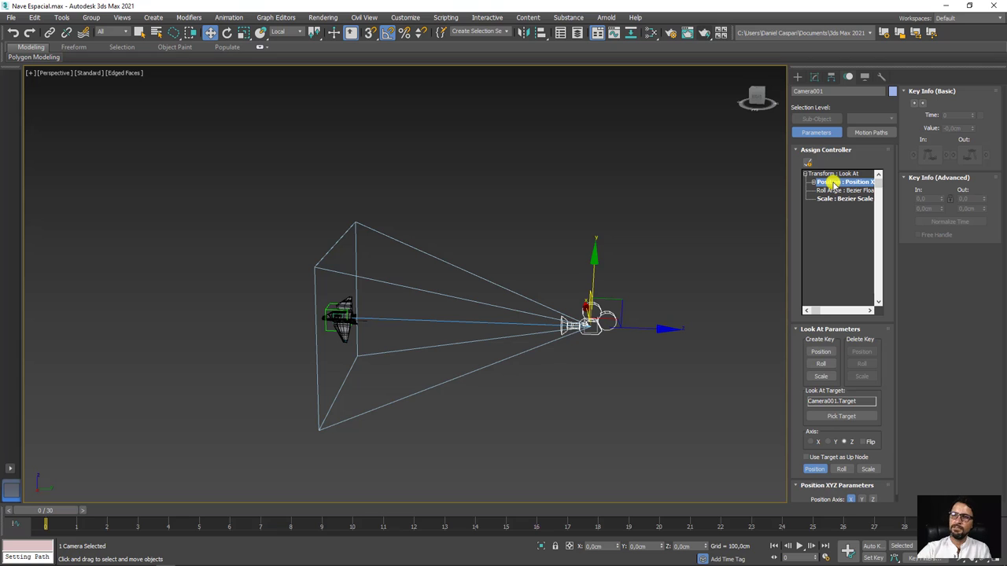
pyautogui.click(830, 191)
pyautogui.click(833, 199)
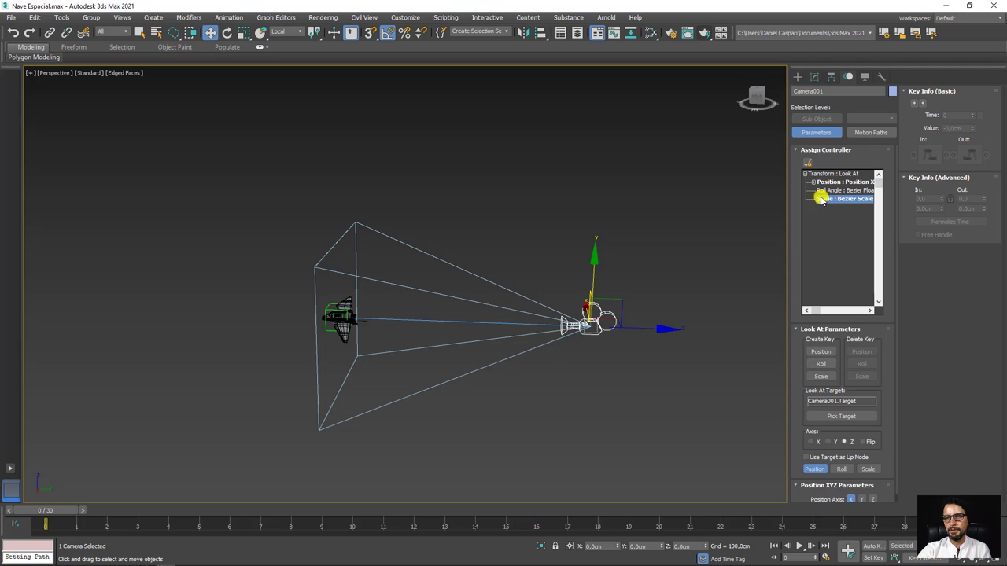
pyautogui.click(827, 182)
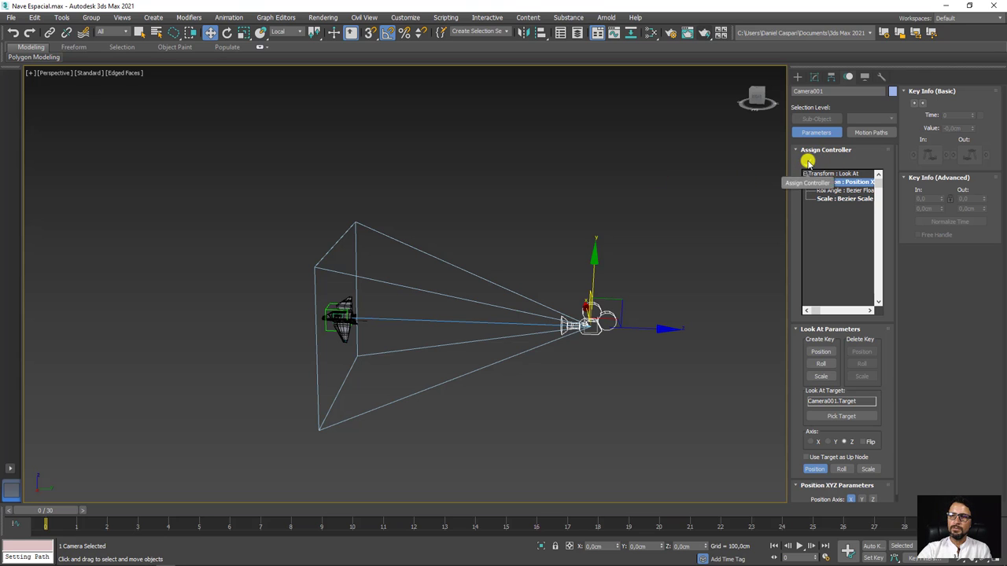
pyautogui.click(808, 162)
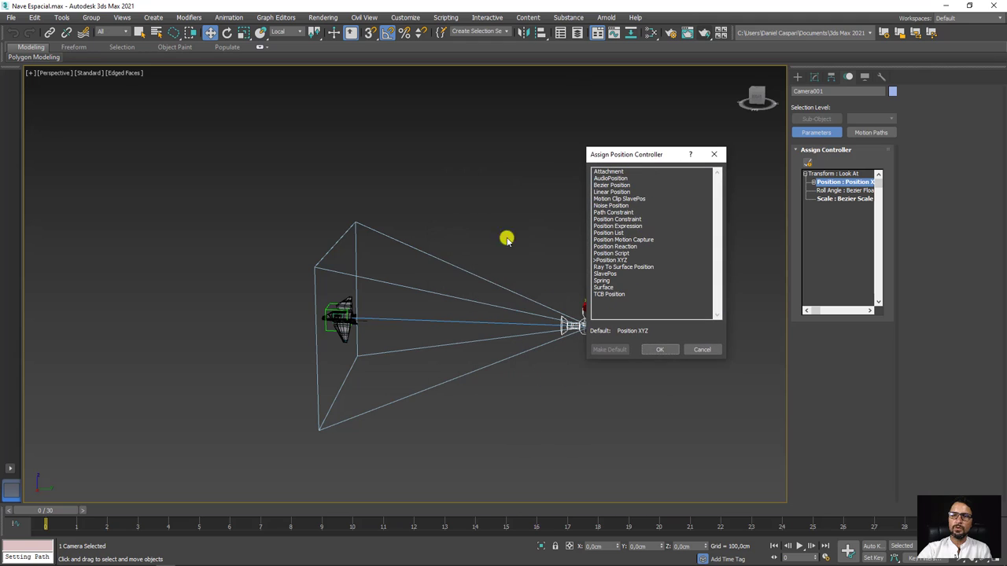
pyautogui.click(620, 185)
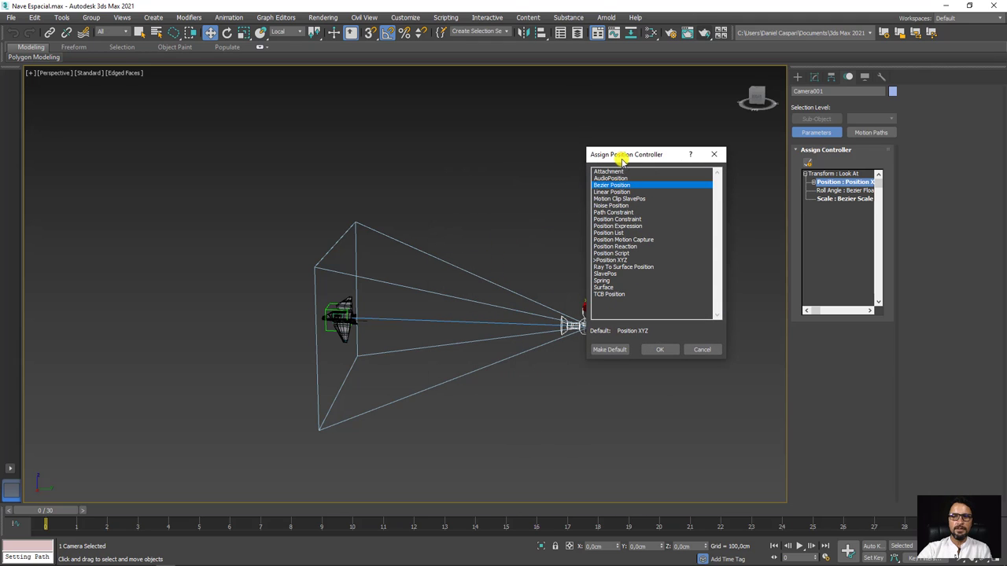
pyautogui.moveTo(622, 157); pyautogui.dragTo(672, 157)
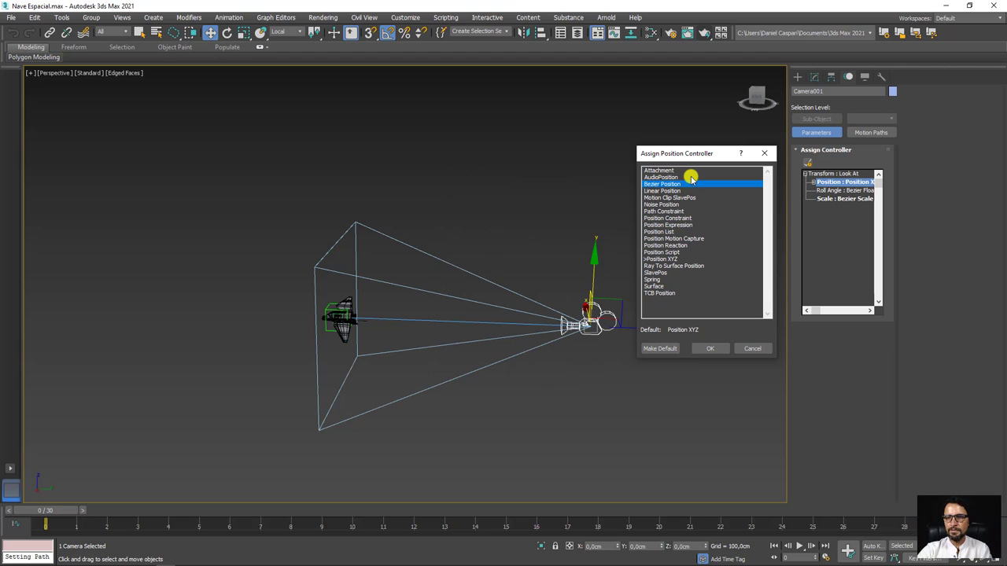
pyautogui.click(653, 280)
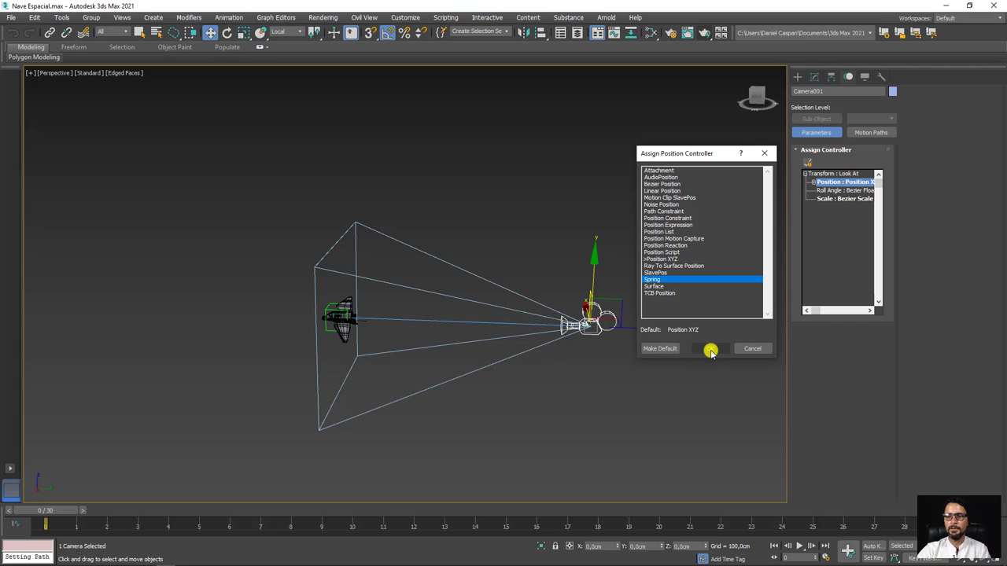
# Confirm Spring for the camera's position, move the Spring Dynamics window aside, and frame camera and ship
pyautogui.click(709, 349)
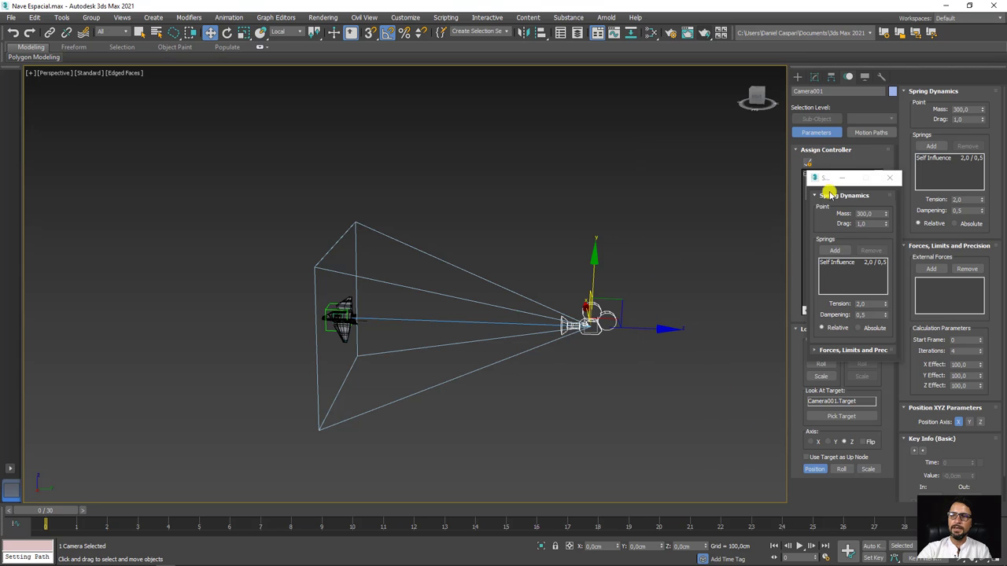
pyautogui.moveTo(818, 183); pyautogui.dragTo(682, 139)
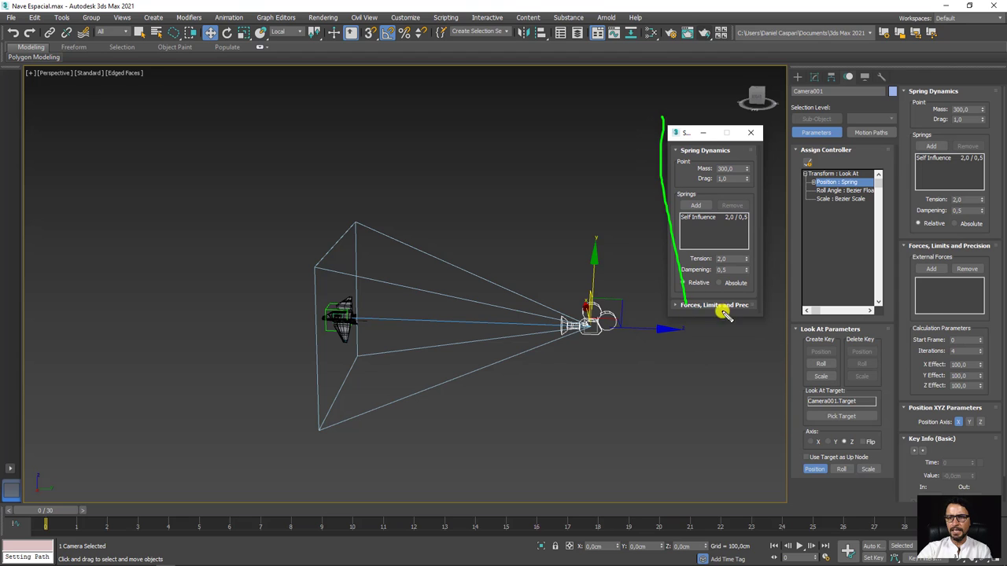
pyautogui.moveTo(906, 130); pyautogui.dragTo(987, 369)
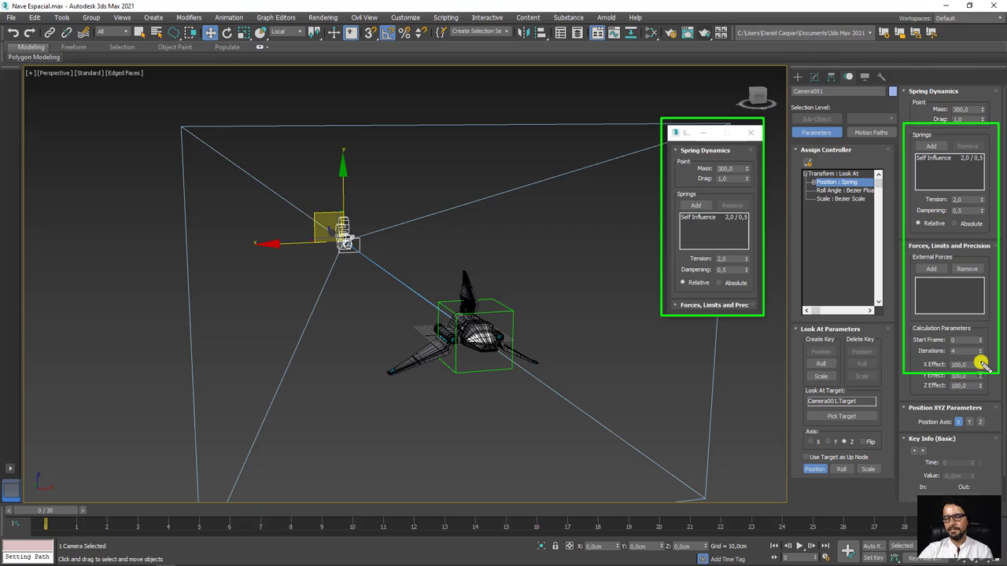
pyautogui.press('Escape')
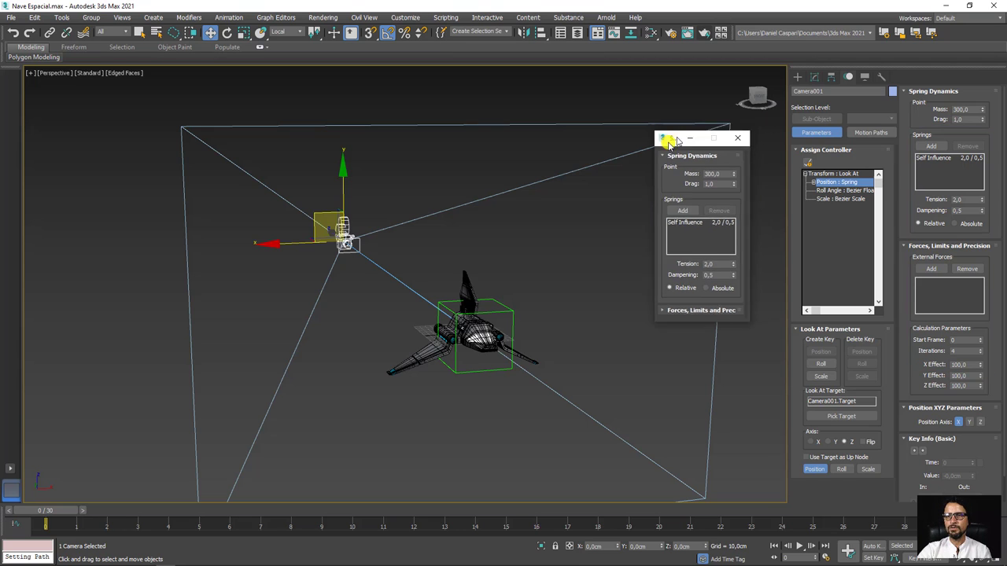
pyautogui.moveTo(706, 140); pyautogui.dragTo(704, 113)
pyautogui.scroll(-5, 555, 202)
pyautogui.moveTo(512, 250)
pyautogui.keyDown('alt'); pyautogui.mouseDown(button='middle')
pyautogui.moveTo(587, 286)
pyautogui.moveTo(457, 322)
pyautogui.moveTo(580, 310)
pyautogui.moveTo(507, 329)
pyautogui.moveTo(539, 313)
pyautogui.mouseUp(button='middle'); pyautogui.keyUp('alt')
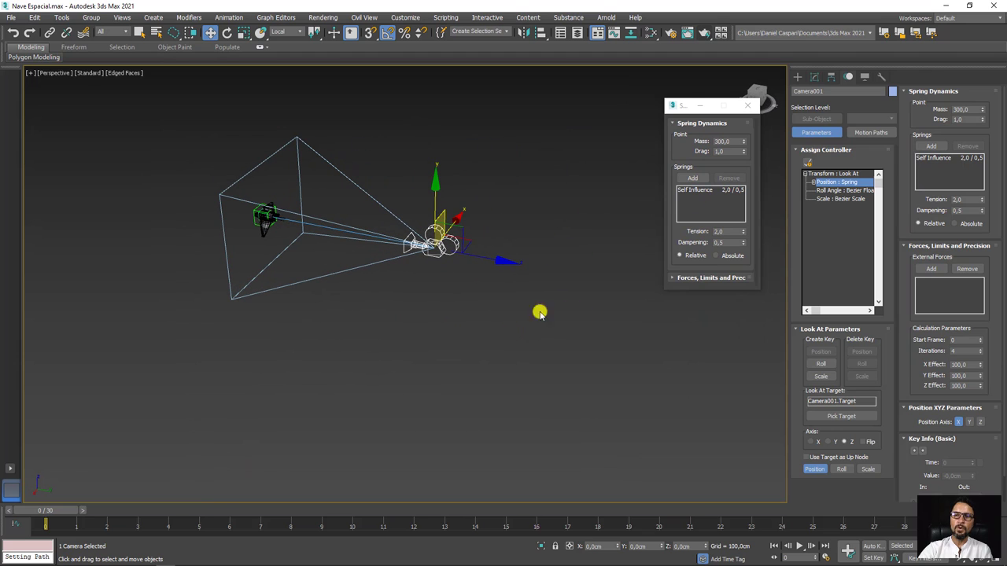
pyautogui.moveTo(684, 108); pyautogui.dragTo(687, 96)
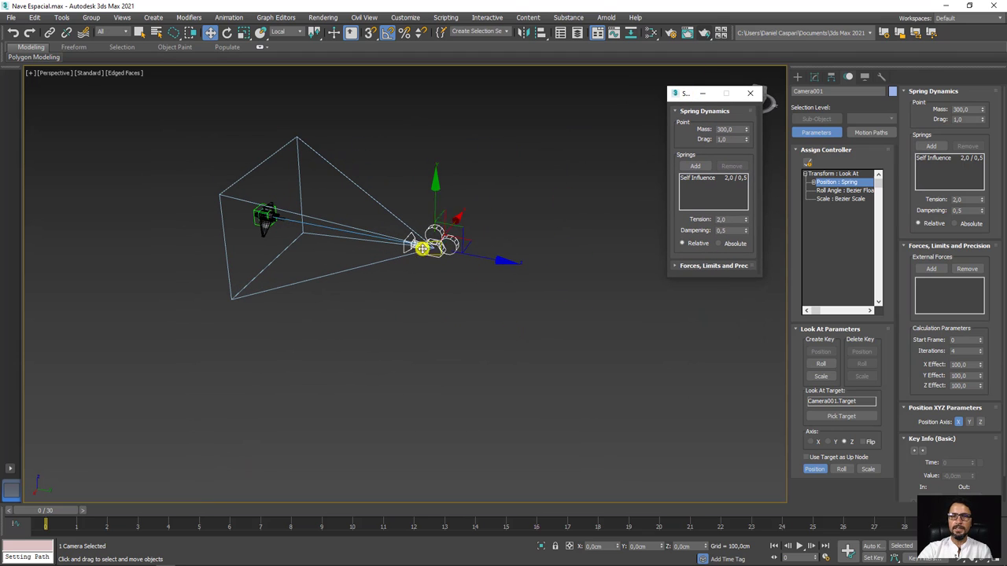
pyautogui.moveTo(430, 264); pyautogui.dragTo(411, 279, button='middle')
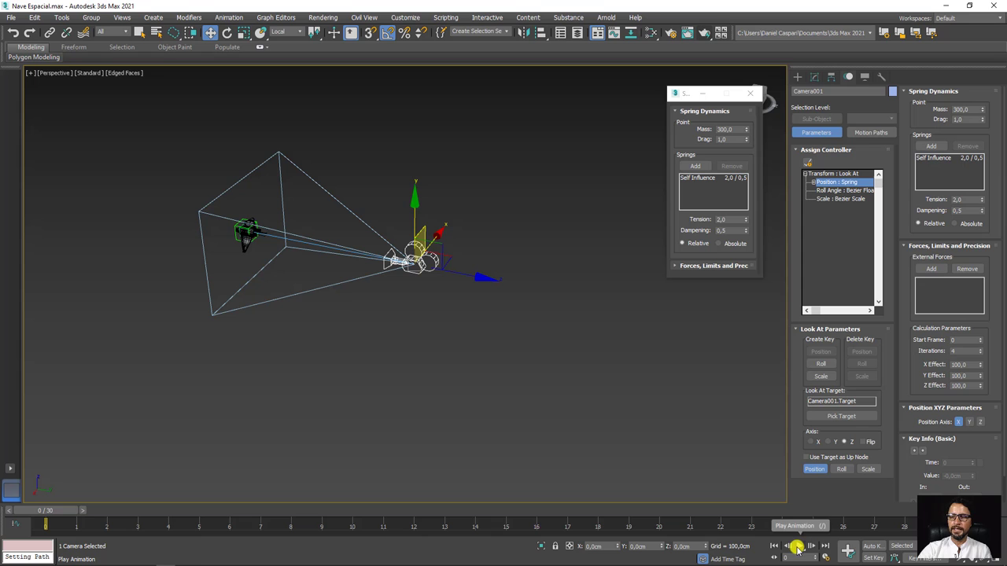
# Play the spring motion and set the Self Influence spring point's Mass to 600
pyautogui.click(801, 546)
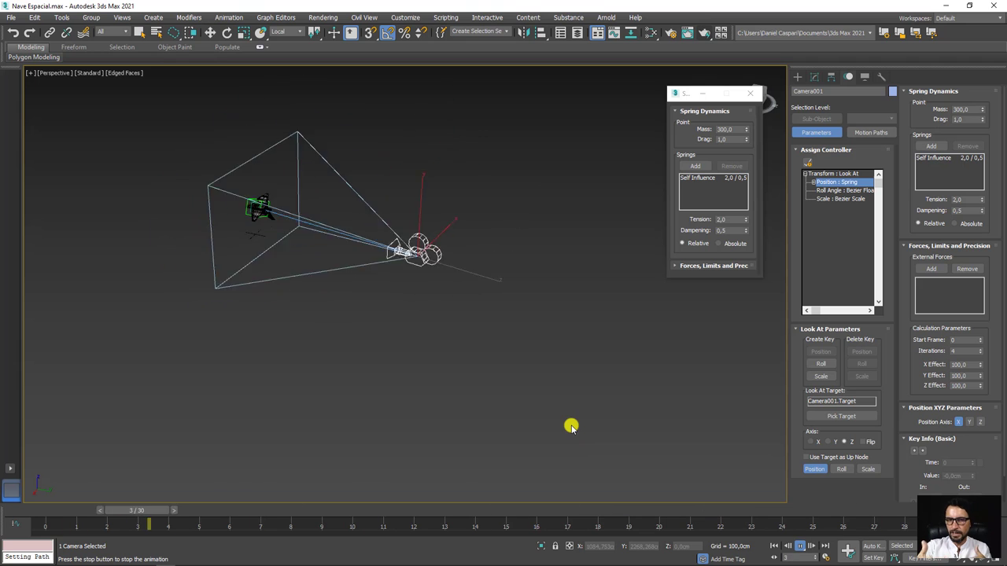
pyautogui.click(699, 179)
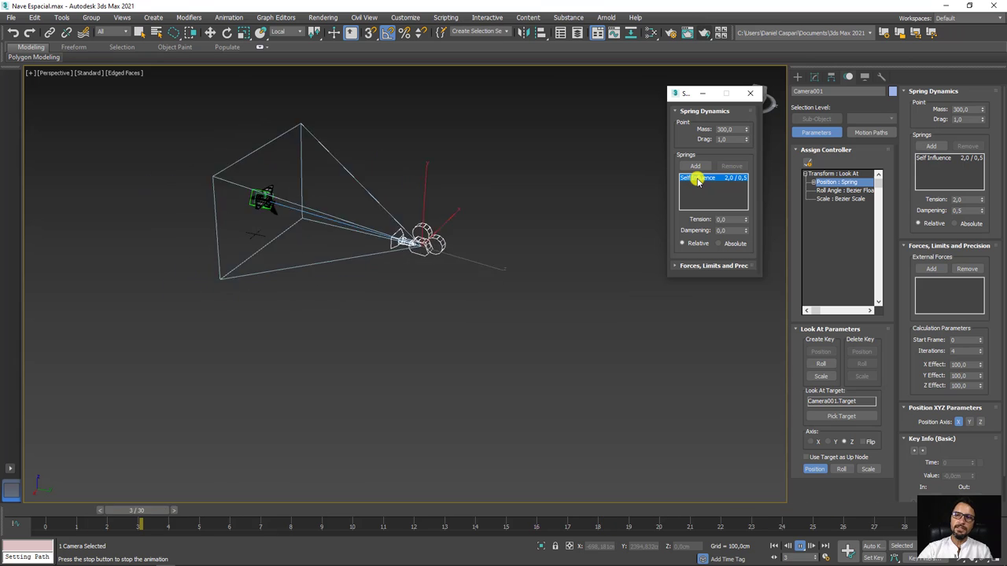
pyautogui.doubleClick(734, 128)
pyautogui.write('600')
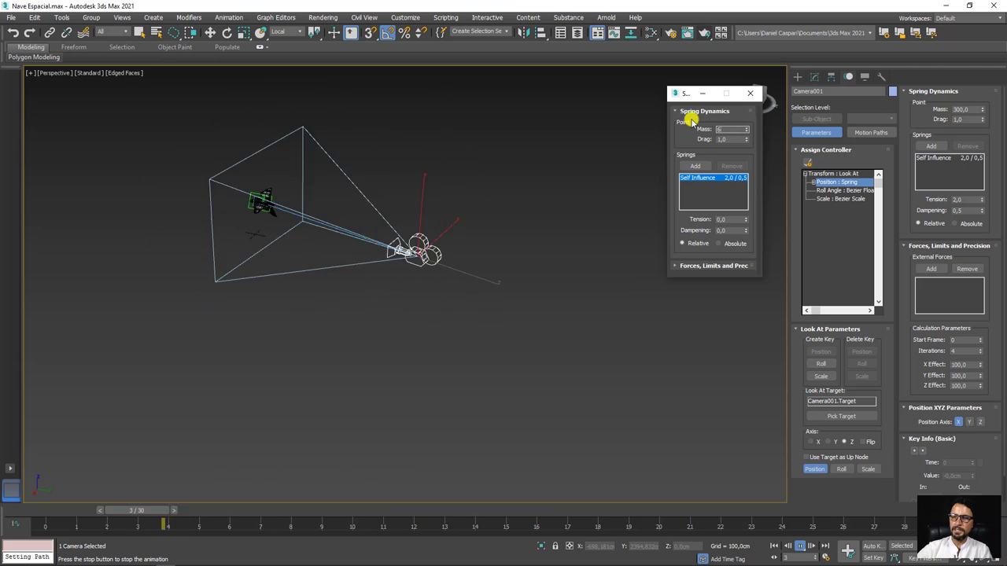
pyautogui.press('Return')
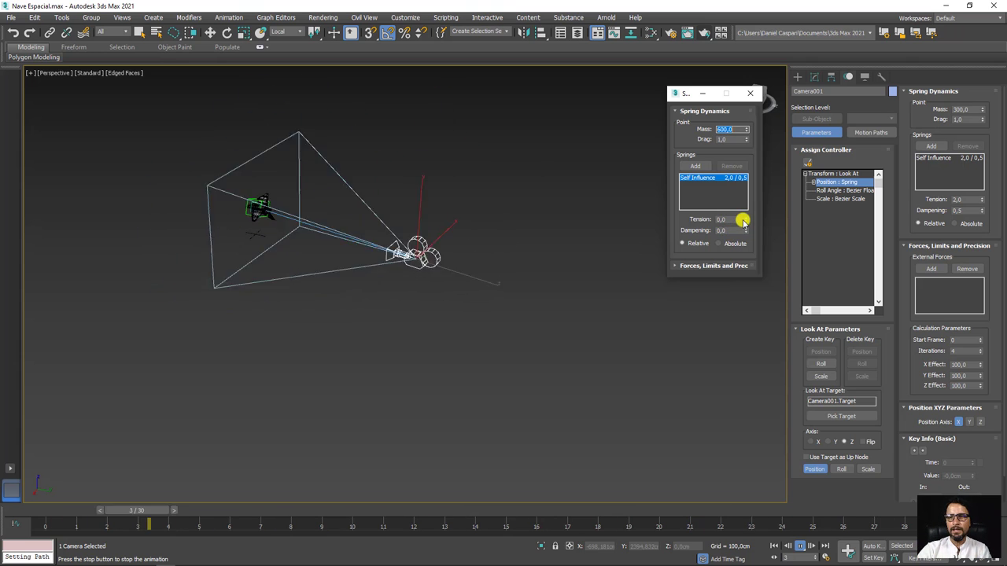
# Switch the spring to Absolute mode and set Drag to 3,0
pyautogui.moveTo(745, 221); pyautogui.dragTo(735, 189)
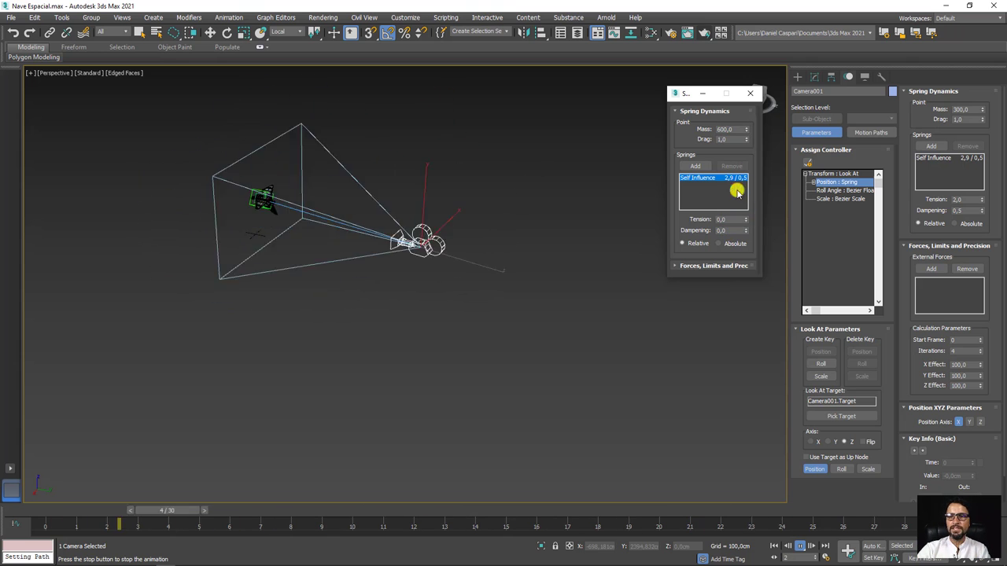
pyautogui.click(718, 243)
pyautogui.moveTo(746, 219)
pyautogui.mouseDown()
pyautogui.moveTo(743, 203)
pyautogui.moveTo(715, 199)
pyautogui.mouseUp()
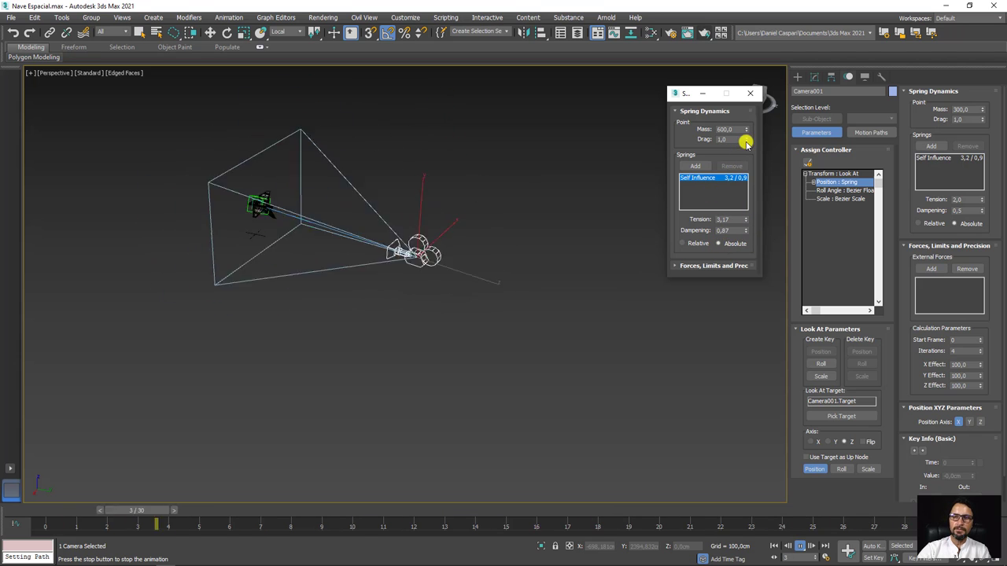
pyautogui.moveTo(744, 139); pyautogui.dragTo(743, 119)
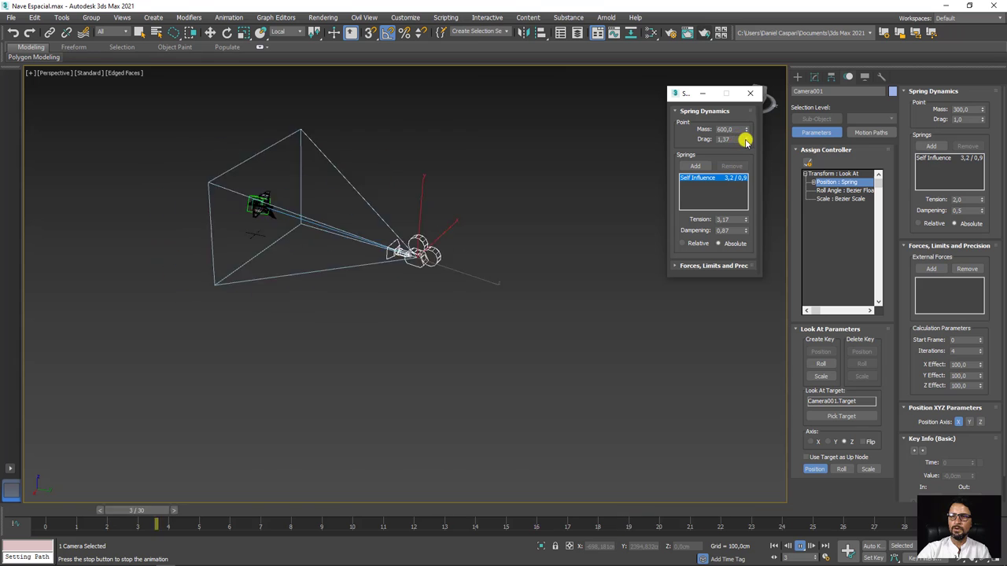
pyautogui.moveTo(744, 137); pyautogui.dragTo(744, 131)
pyautogui.write('3')
pyautogui.press('Return')
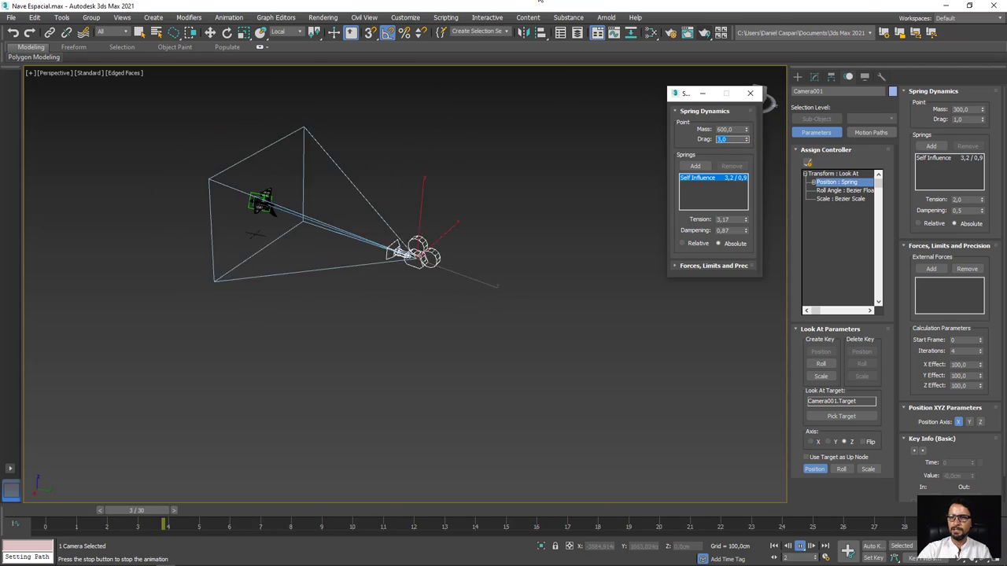
# Set Tension to 4,0 and Dampening to 1,0, then move the window aside
pyautogui.doubleClick(732, 221)
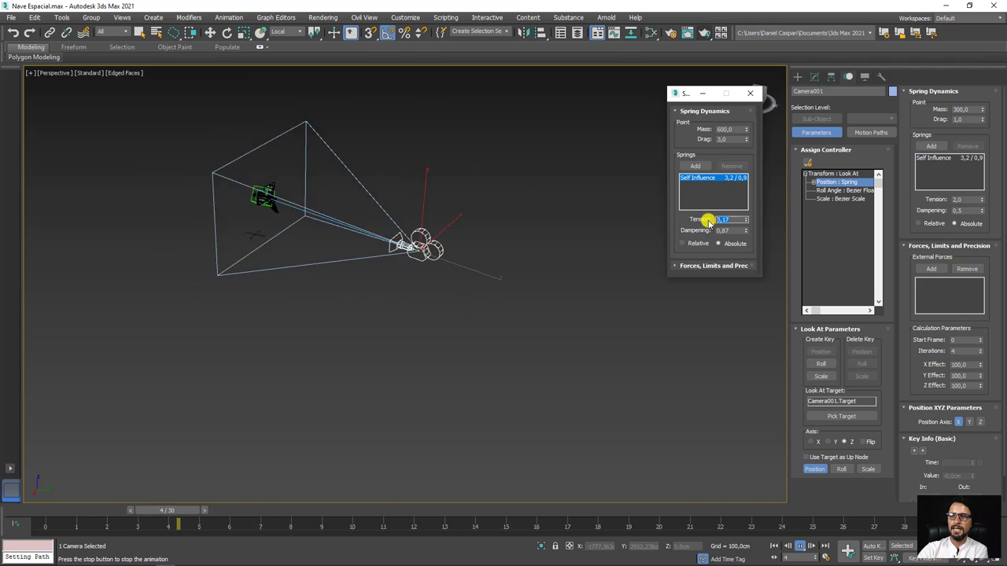
pyautogui.write('4')
pyautogui.press('Return')
pyautogui.doubleClick(721, 231)
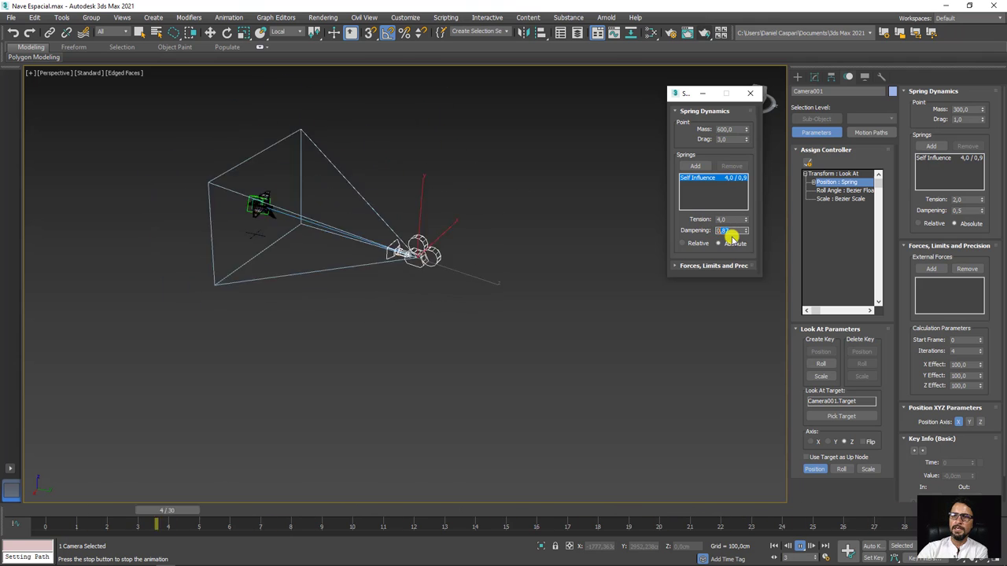
pyautogui.write('1')
pyautogui.press('Return')
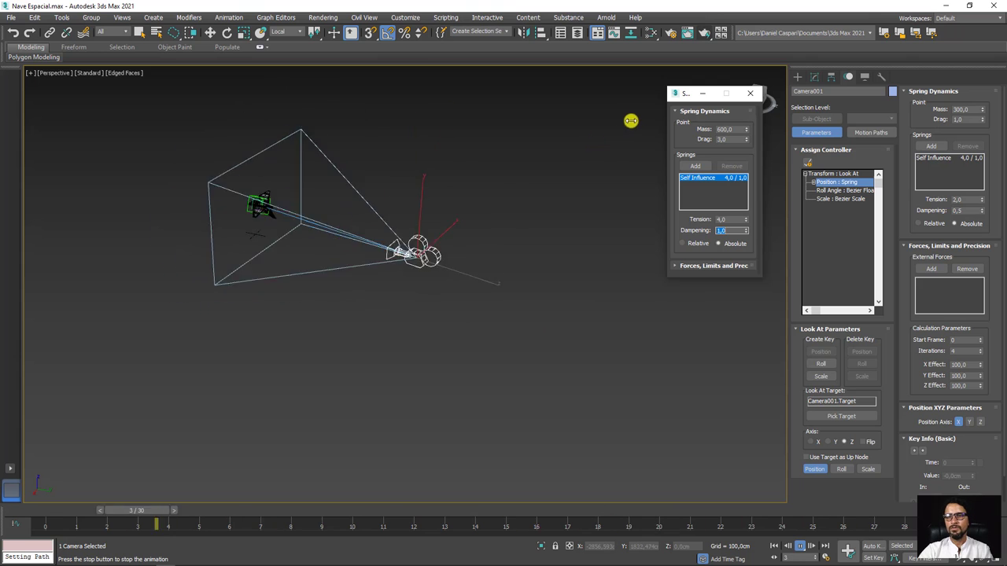
pyautogui.moveTo(685, 96); pyautogui.dragTo(657, 114)
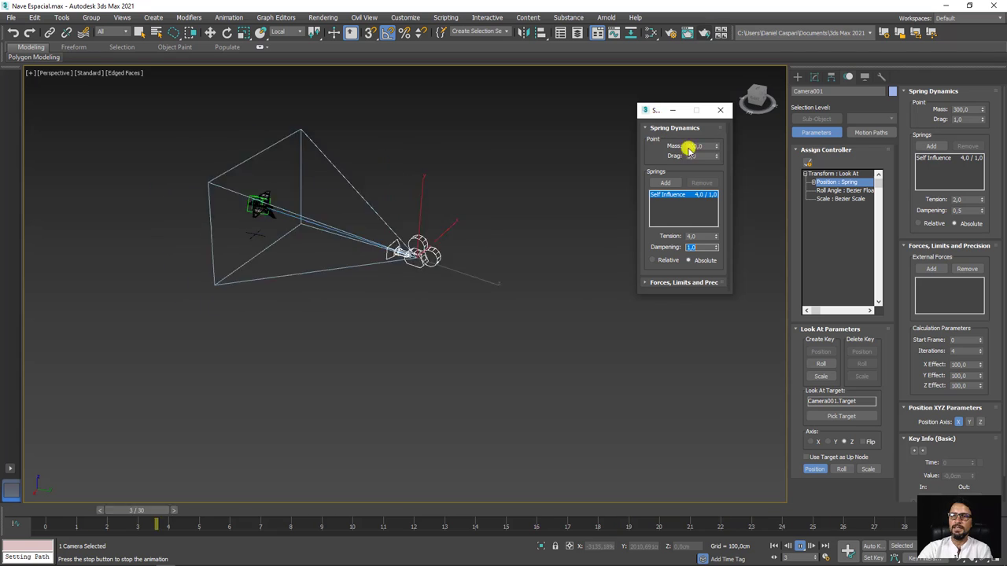
# Close the Spring Dynamics window
pyautogui.press('w')
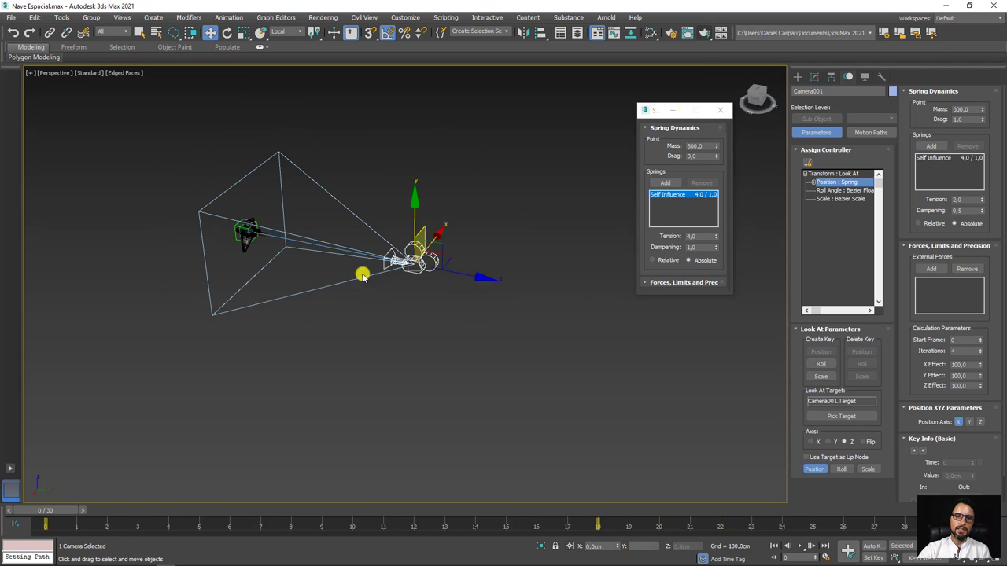
pyautogui.click(718, 113)
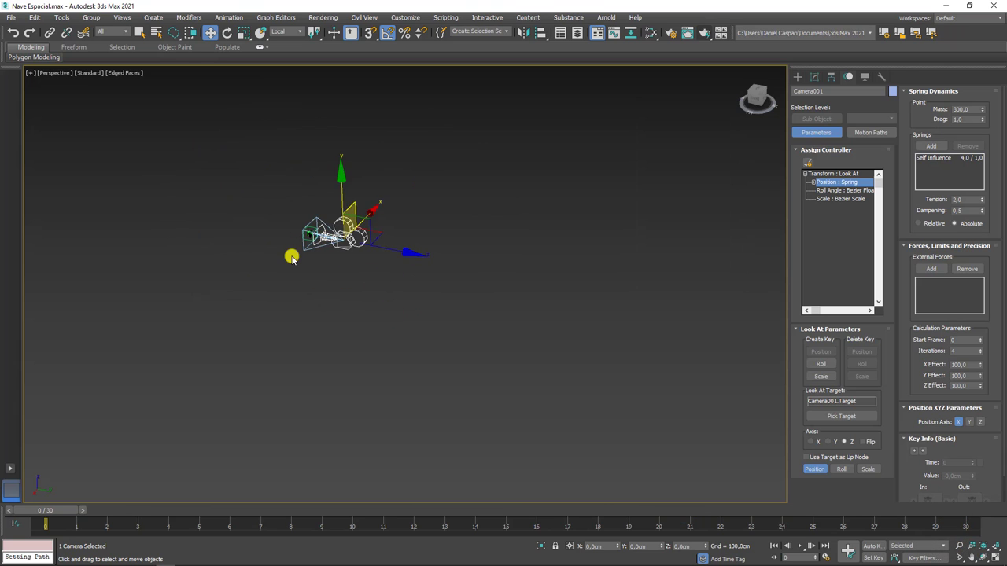
pyautogui.hotkey('ctrl', 'z')
pyautogui.scroll(5, 381, 239)
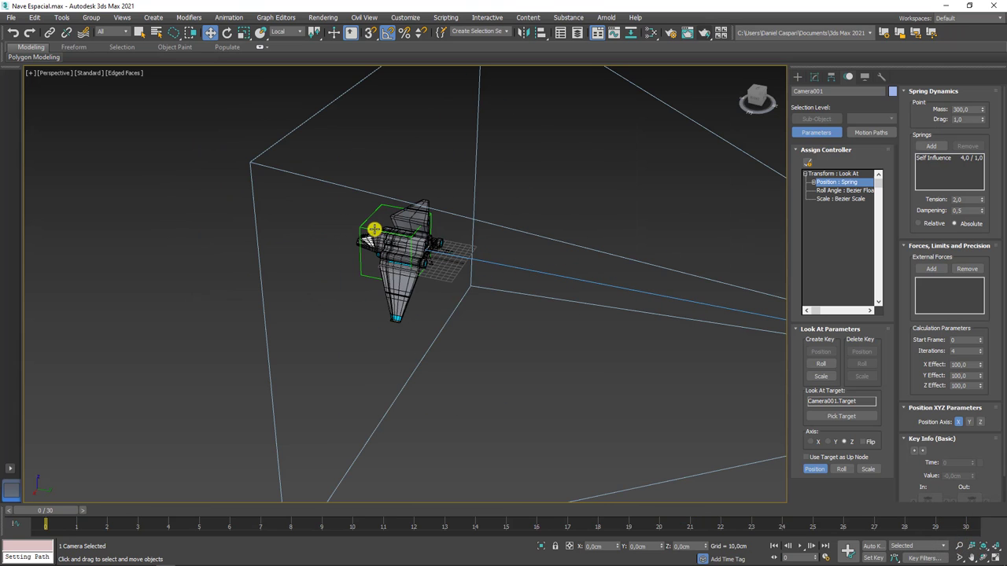
# Select Dummy001, delete its animation keys, and switch to the Top view
pyautogui.click(374, 228)
pyautogui.scroll(-5, 374, 229)
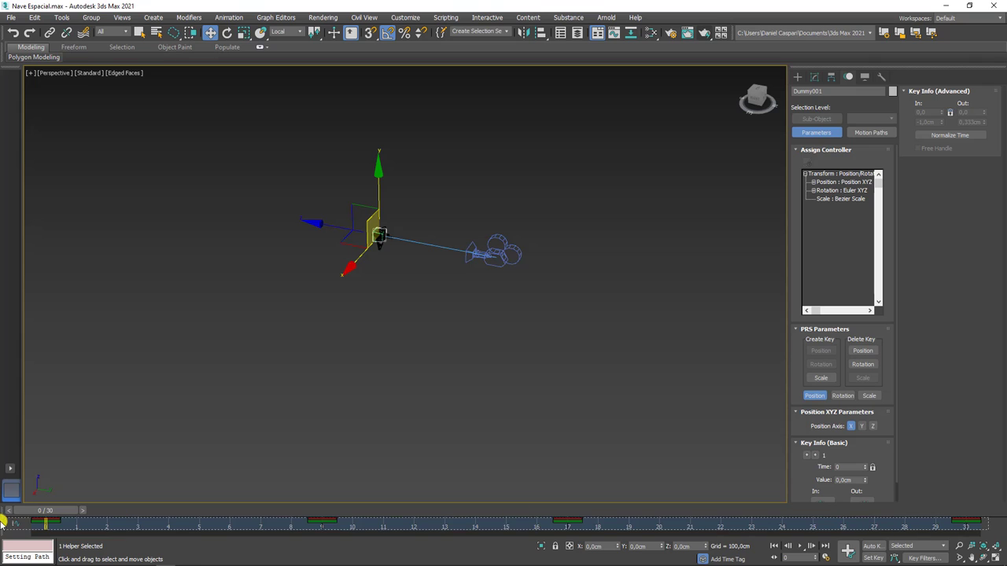
pyautogui.press('Delete')
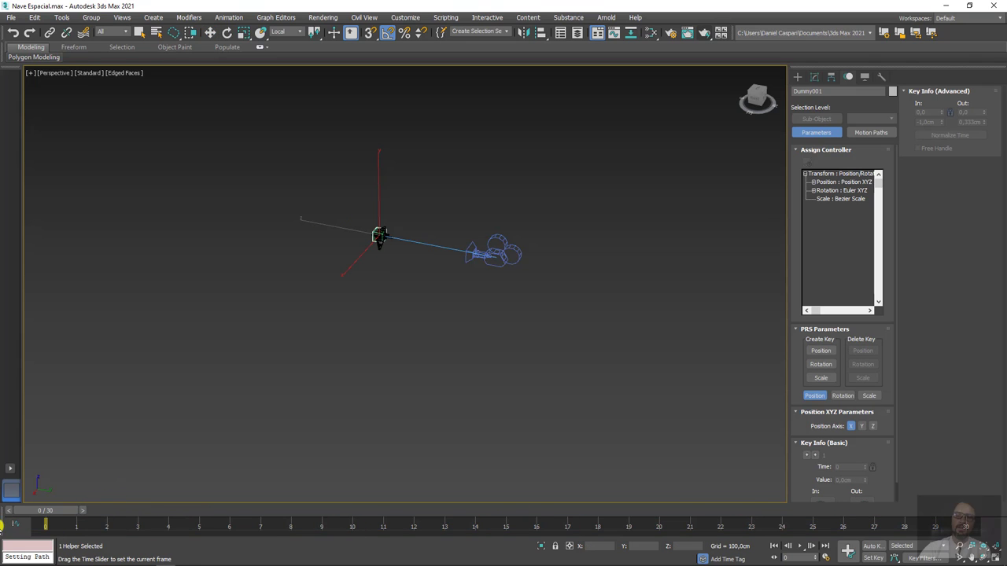
pyautogui.keyDown('alt'); pyautogui.moveTo(398, 371); pyautogui.dragTo(381, 383, button='middle'); pyautogui.keyUp('alt')
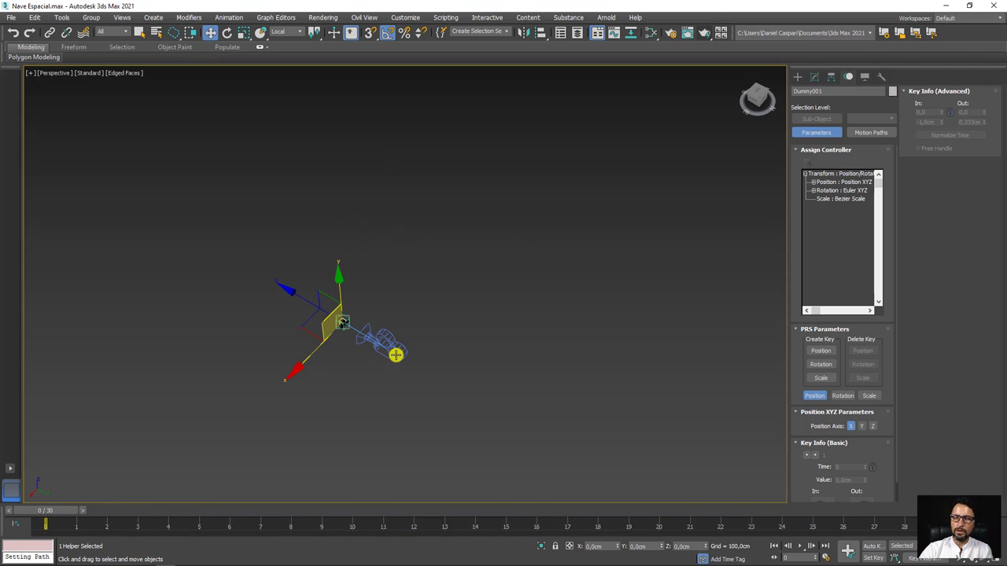
pyautogui.scroll(-2, 443, 367)
pyautogui.scroll(-2, 479, 311)
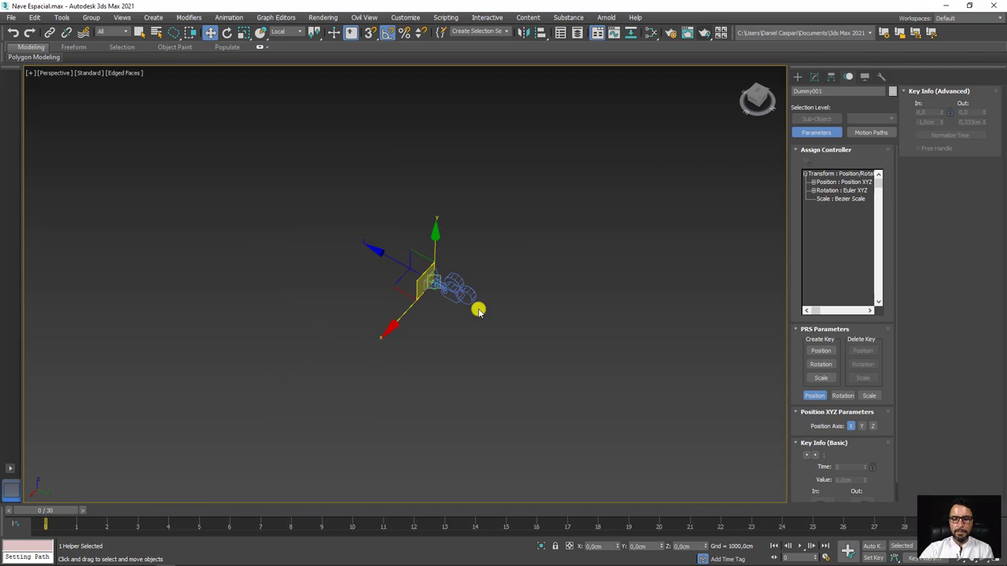
pyautogui.press('t')
pyautogui.scroll(-2, 488, 295)
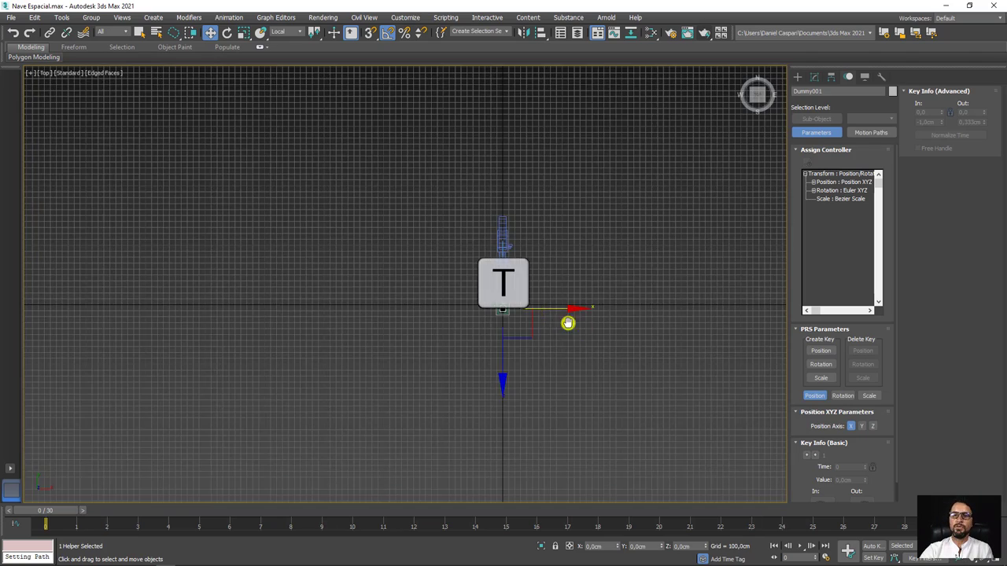
pyautogui.scroll(-2, 452, 273)
pyautogui.scroll(-1, 472, 277)
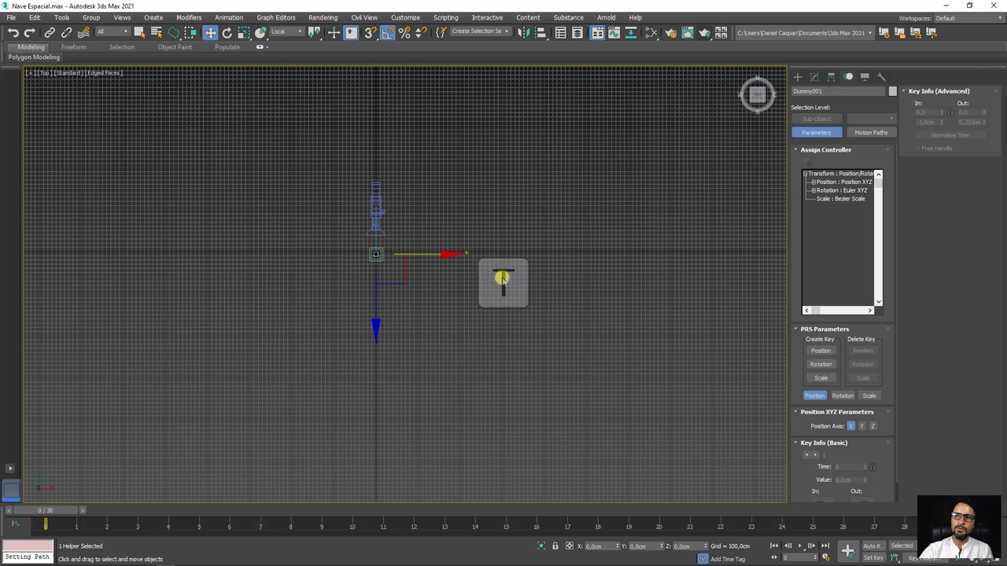
# Start a Line spline from the Shapes category and zoom the Top view to fit
pyautogui.click(797, 77)
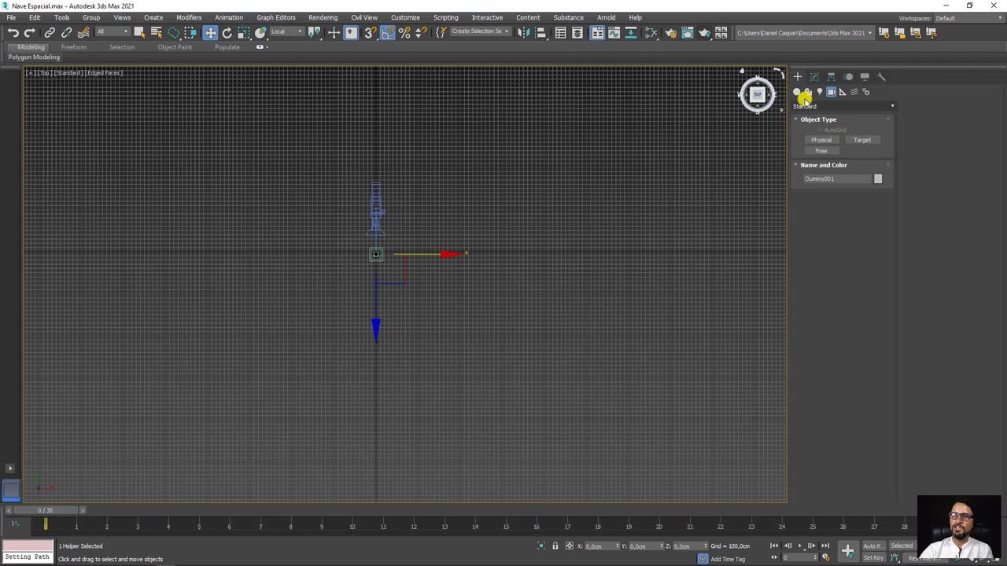
pyautogui.click(807, 95)
pyautogui.click(821, 148)
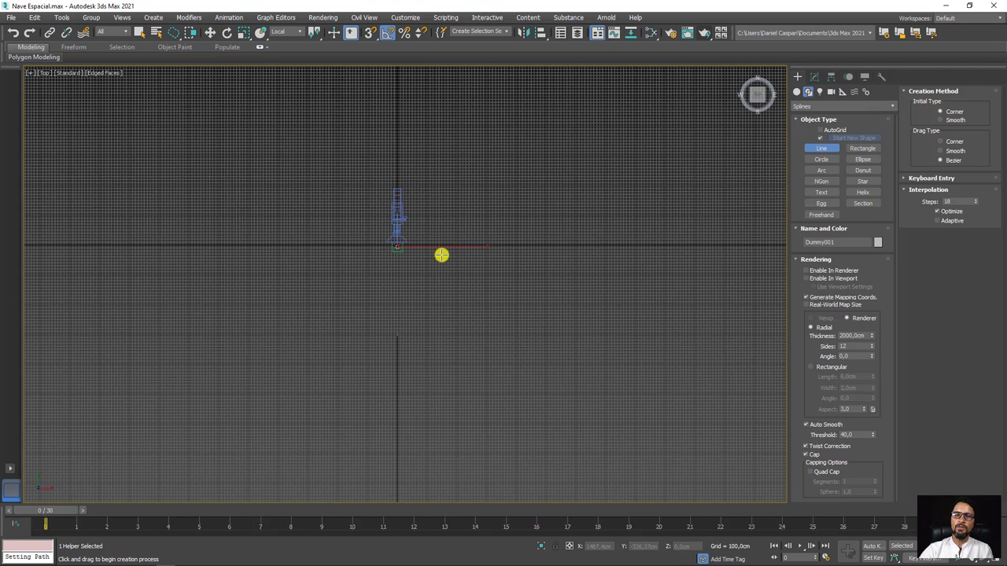
pyautogui.scroll(2, 425, 249)
pyautogui.scroll(2, 386, 252)
pyautogui.scroll(1, 425, 249)
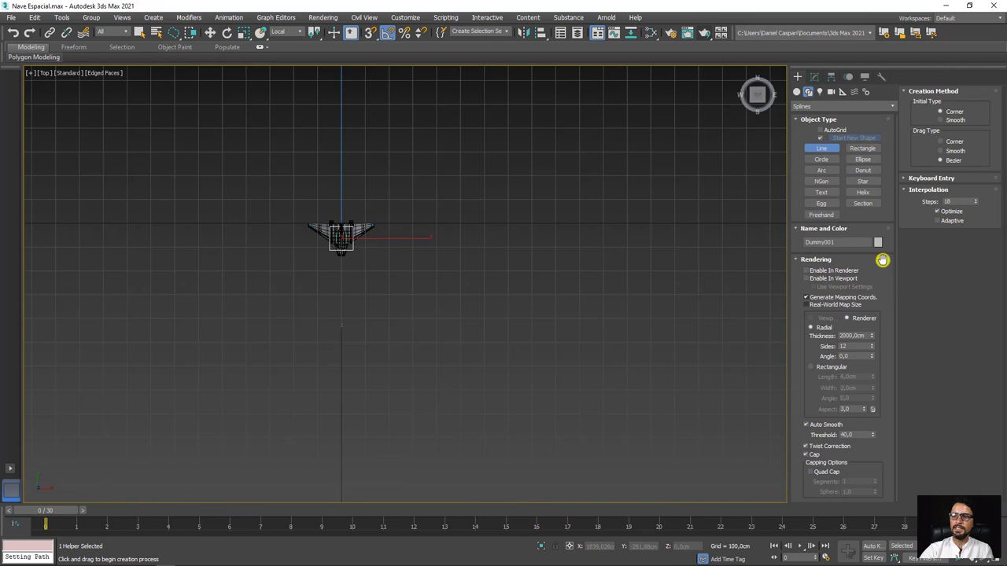
pyautogui.scroll(1, 504, 245)
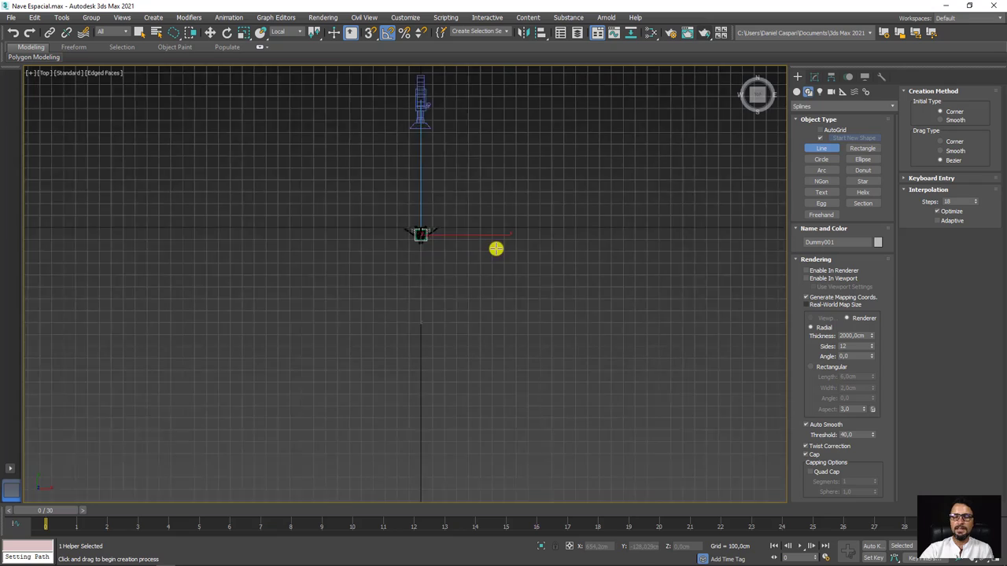
pyautogui.scroll(1, 507, 247)
pyautogui.scroll(1, 393, 258)
pyautogui.scroll(1, 332, 258)
pyautogui.scroll(-2, 332, 258)
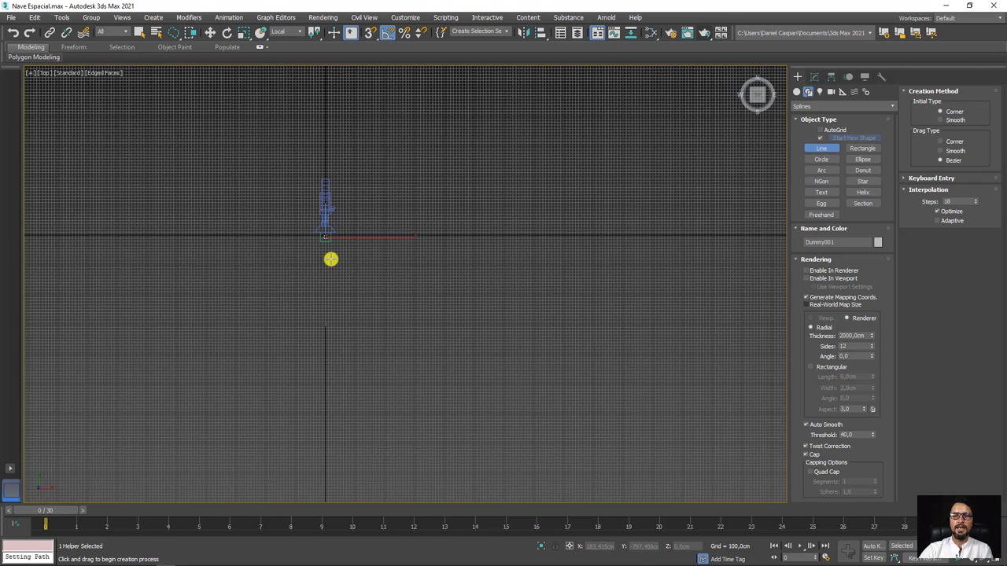
# Place the path's first points below the ship, curving down-right and back upward
pyautogui.click(328, 260)
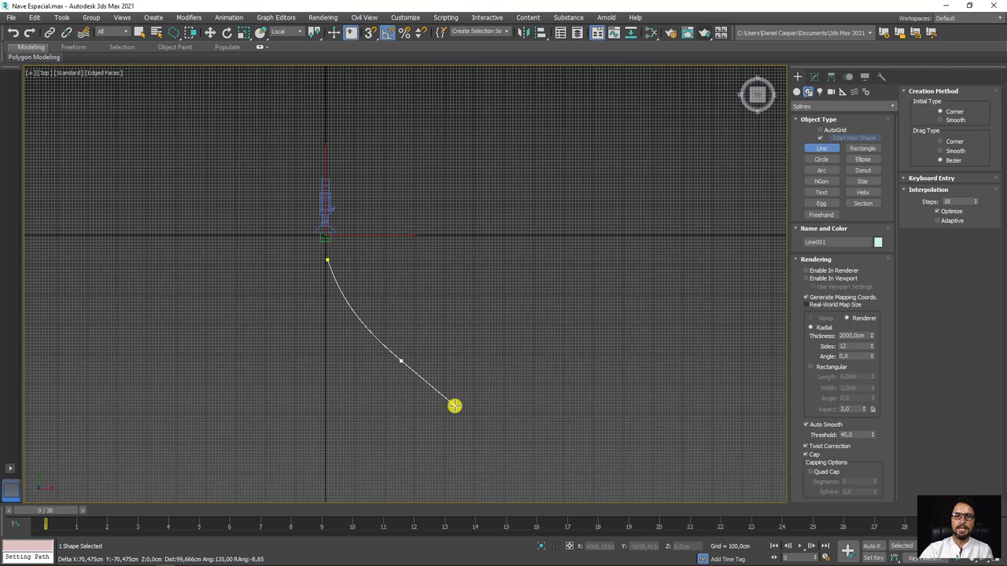
pyautogui.moveTo(569, 387); pyautogui.dragTo(651, 349)
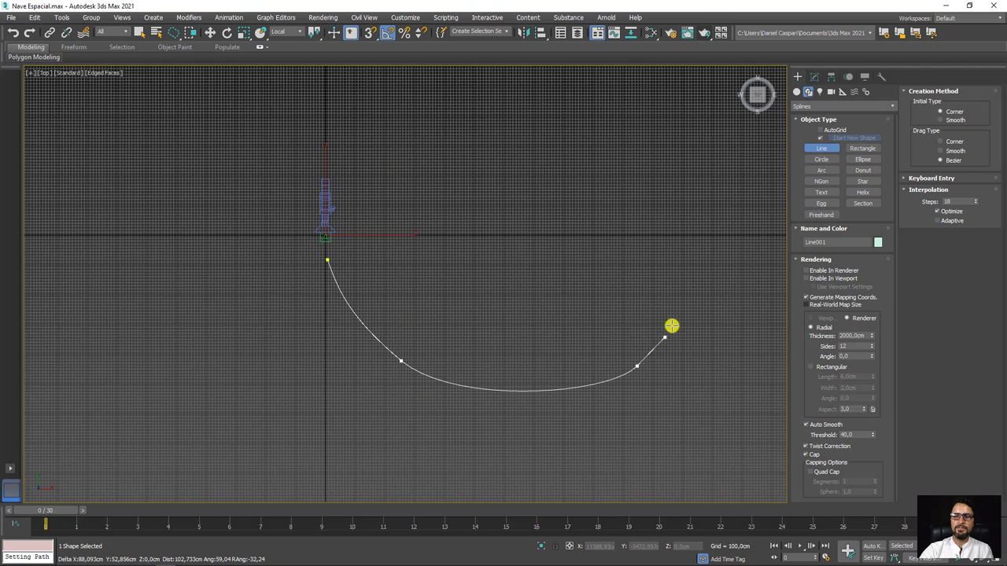
pyautogui.scroll(-2, 672, 325)
pyautogui.scroll(-2, 582, 268)
pyautogui.scroll(1, 519, 299)
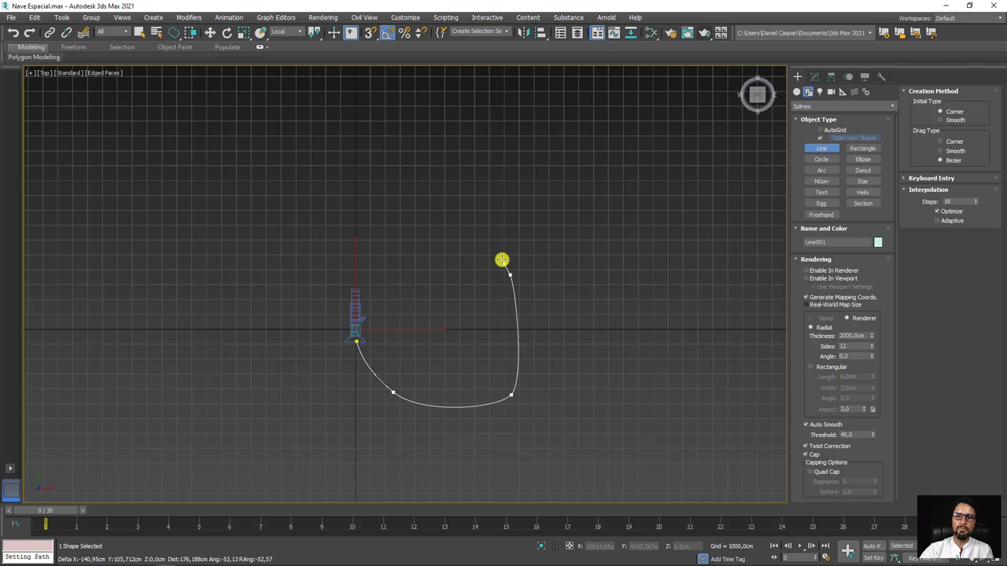
pyautogui.moveTo(383, 231); pyautogui.dragTo(358, 223)
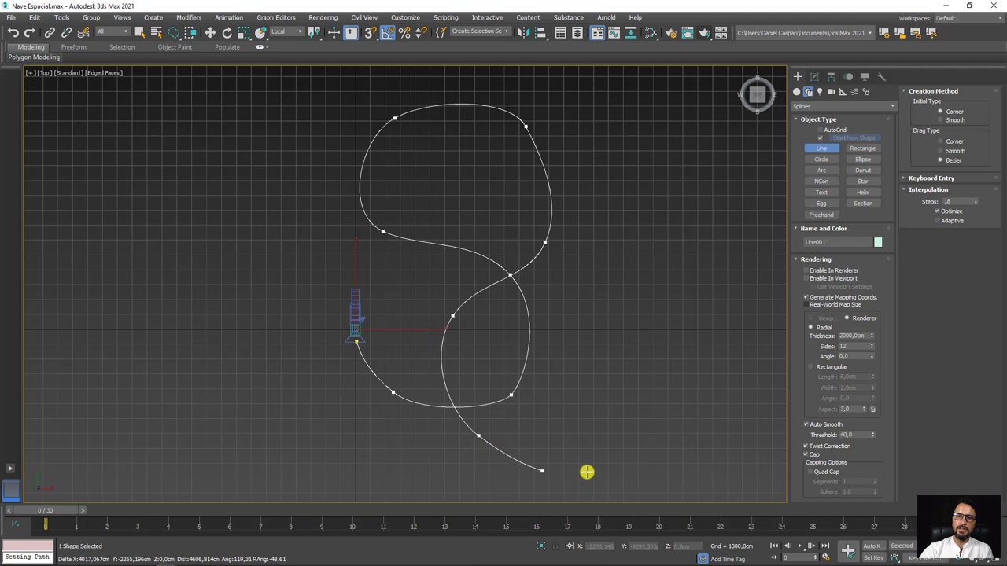
# Add points at the lower end, far right, top and near the start, then close the spline
pyautogui.click(678, 378)
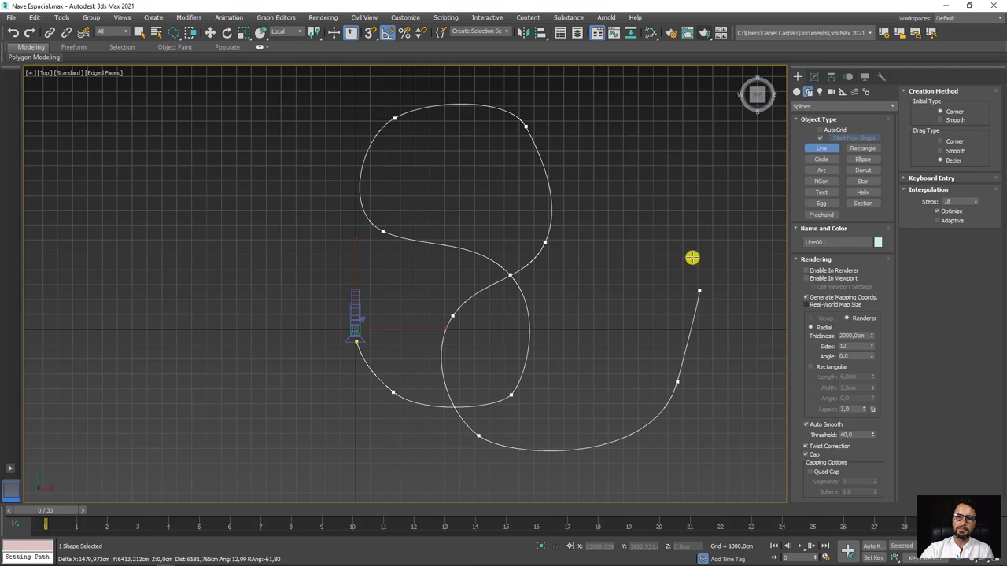
pyautogui.click(658, 183)
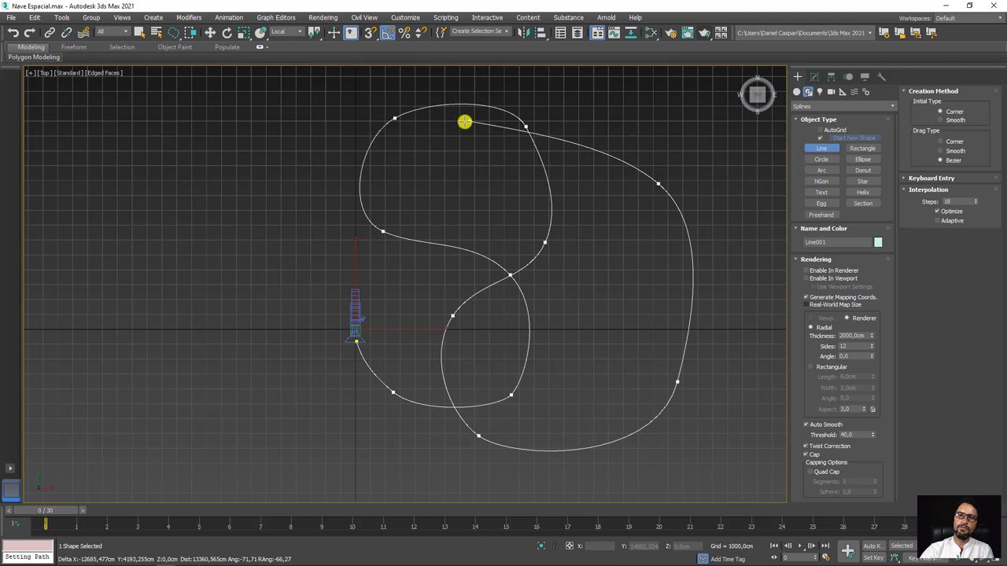
pyautogui.click(432, 133)
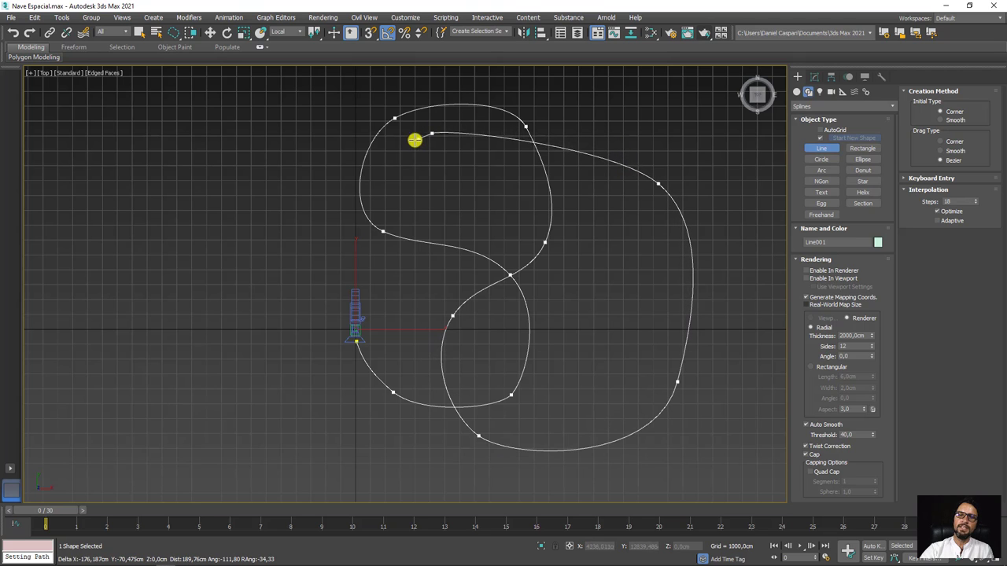
pyautogui.click(338, 253)
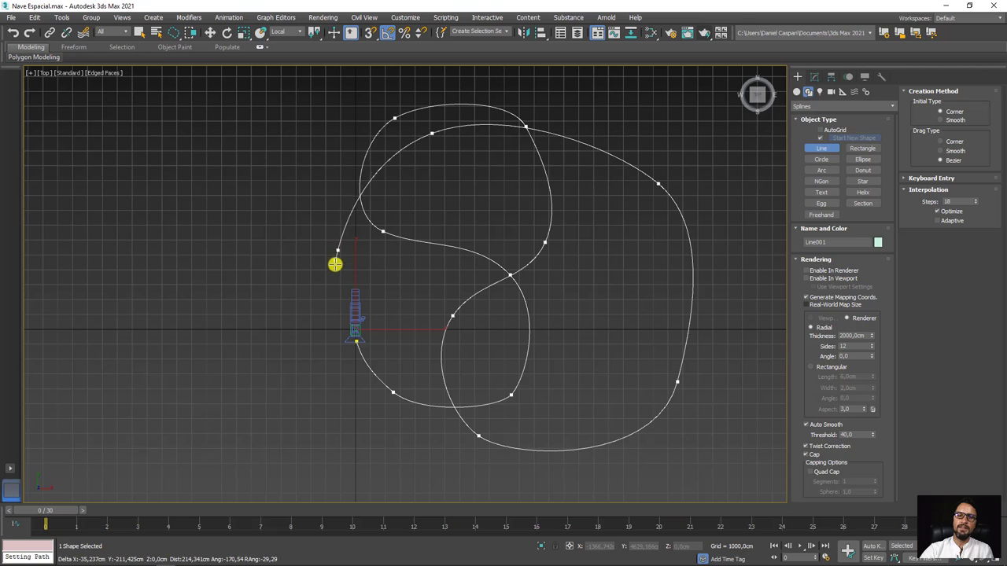
pyautogui.click(358, 343)
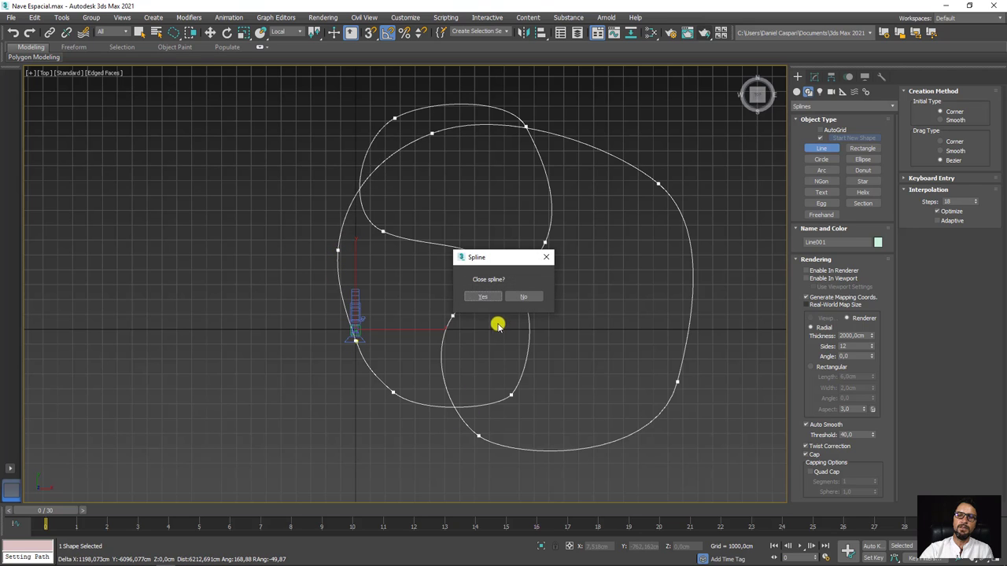
pyautogui.click(482, 296)
# In Vertex mode, select the vertex beside the spaceship and move it closer to the ship
pyautogui.click(815, 77)
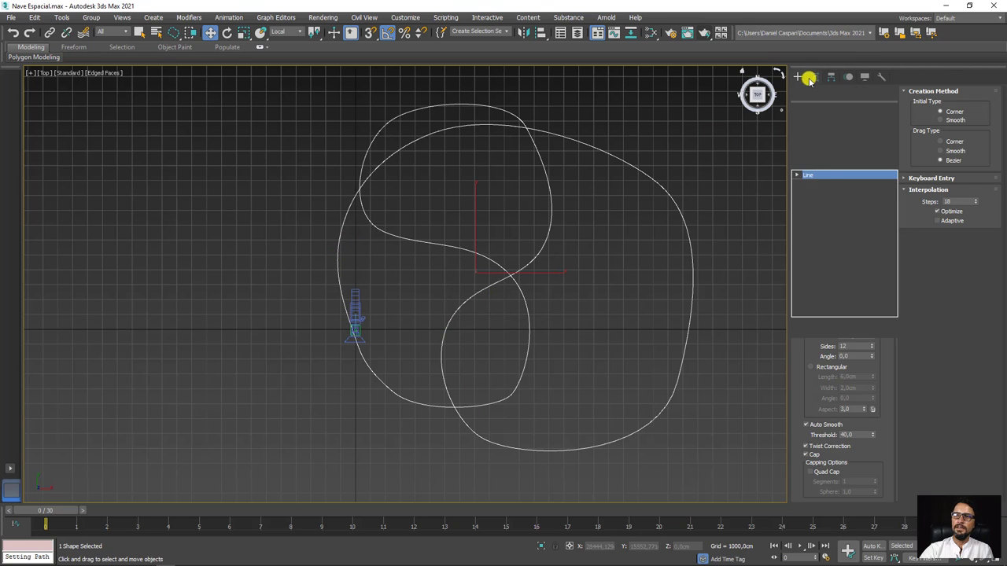
pyautogui.click(936, 106)
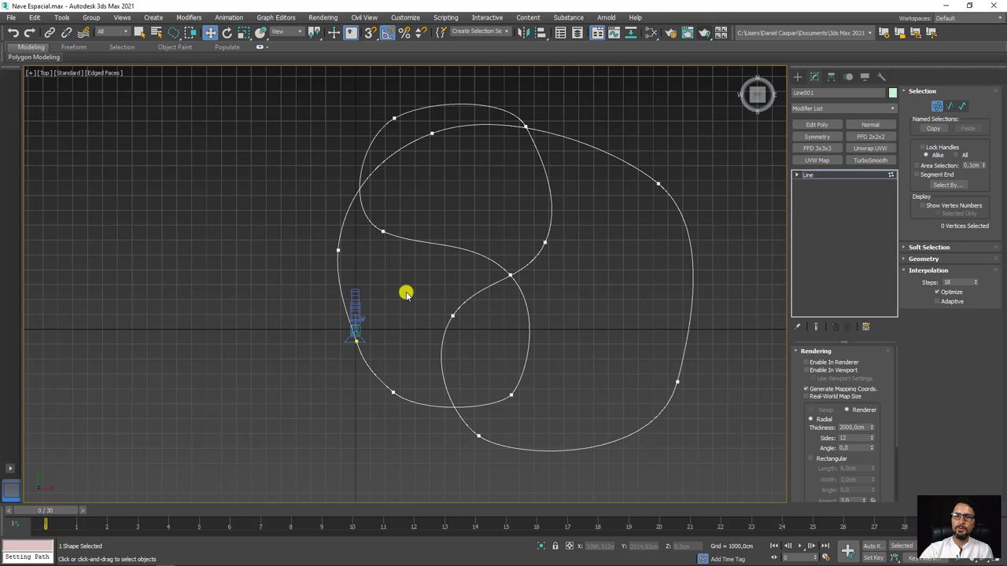
pyautogui.click(356, 340)
pyautogui.scroll(5, 354, 340)
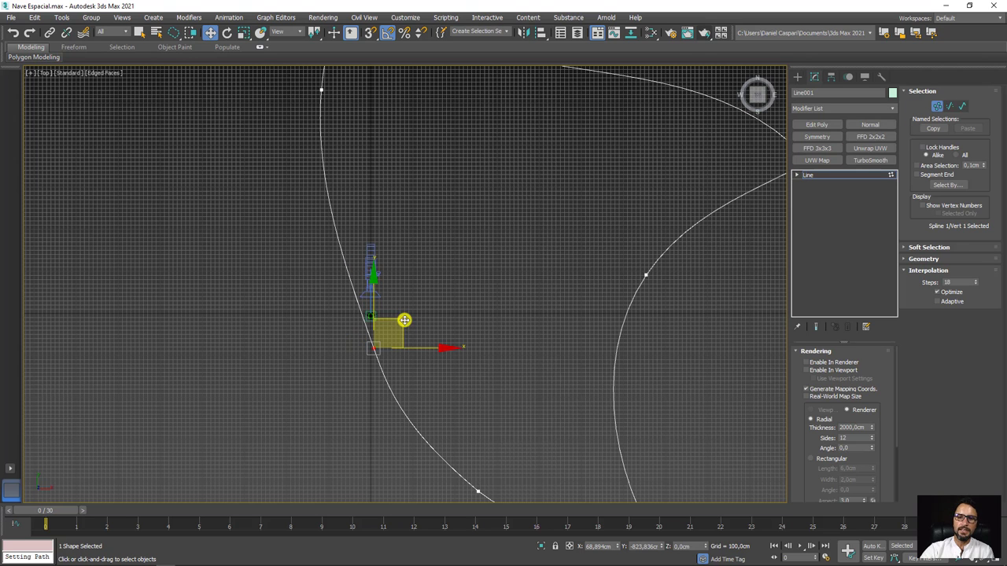
pyautogui.moveTo(391, 341); pyautogui.dragTo(376, 315)
# Make that vertex Bezier, rotate its tangent to follow the ship, and return to the Line level
pyautogui.rightClick(355, 319)
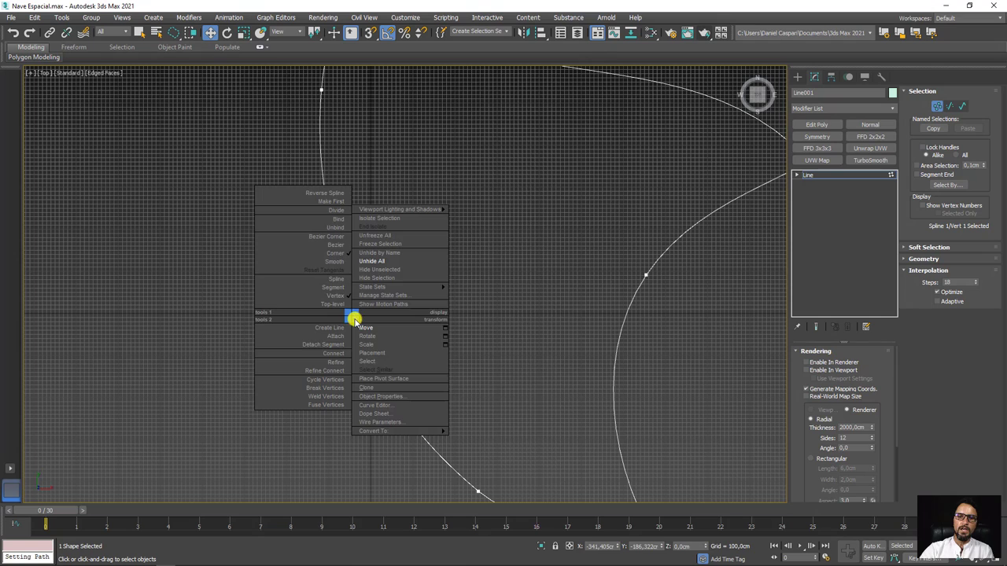
pyautogui.click(335, 245)
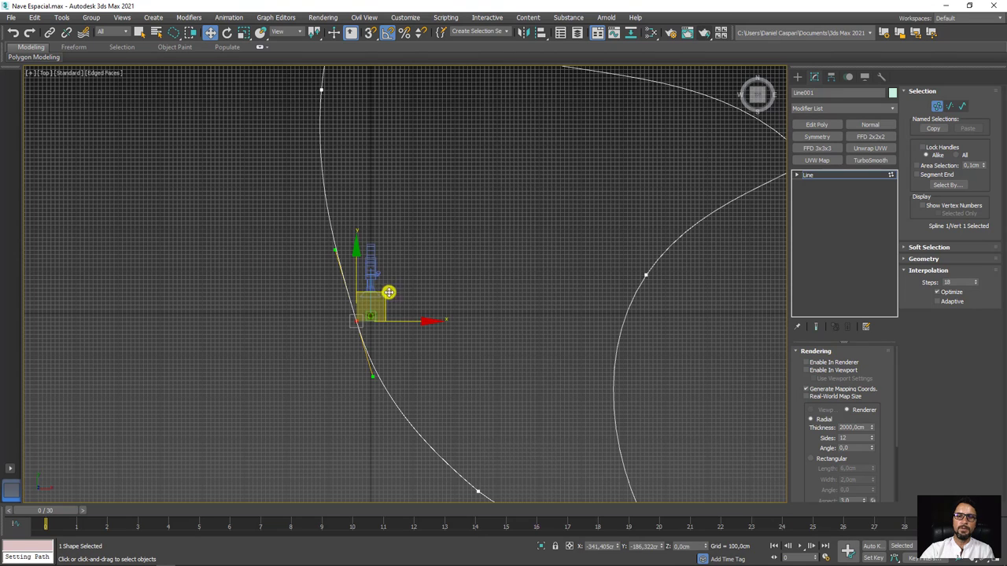
pyautogui.press('e')
pyautogui.moveTo(412, 284); pyautogui.dragTo(411, 285)
pyautogui.scroll(-3, 493, 281)
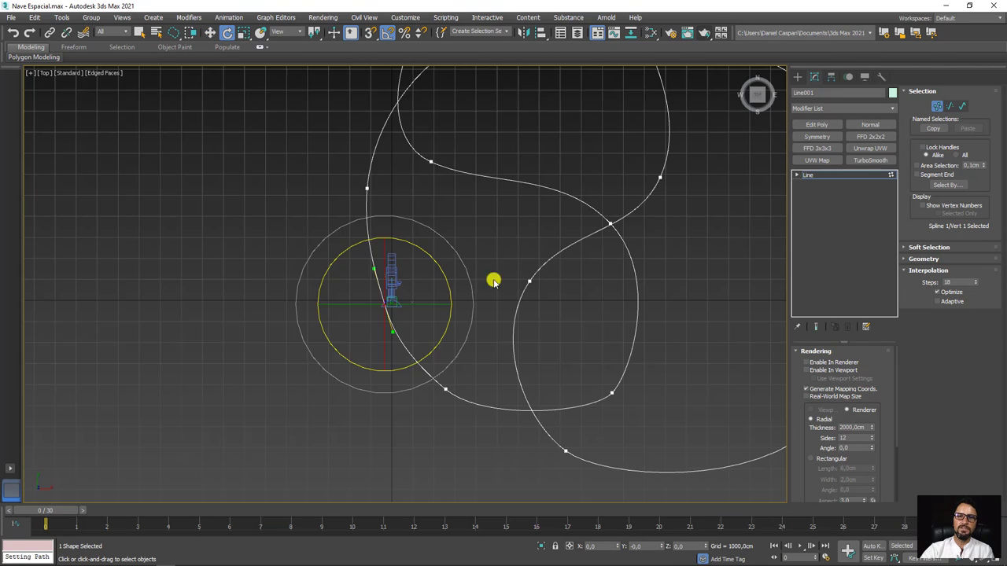
pyautogui.click(802, 176)
pyautogui.moveTo(684, 212)
pyautogui.keyDown('alt'); pyautogui.mouseDown(button='middle')
pyautogui.moveTo(620, 328)
pyautogui.moveTo(638, 295)
pyautogui.moveTo(399, 370)
pyautogui.moveTo(493, 313)
pyautogui.mouseUp(button='middle'); pyautogui.keyUp('alt')
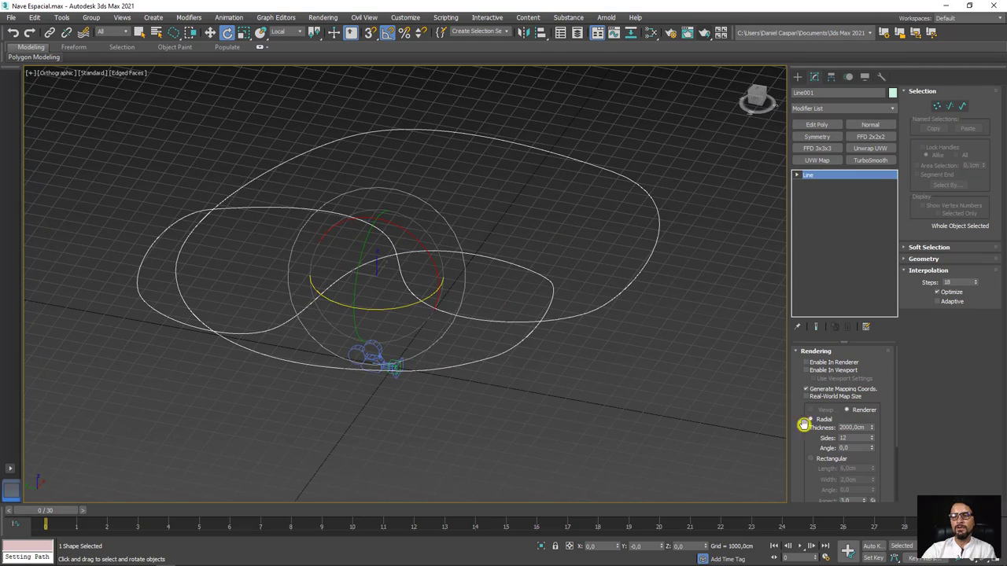
# Enable the path's viewport rendering as a radial tube and frame it in the Top view
pyautogui.click(806, 370)
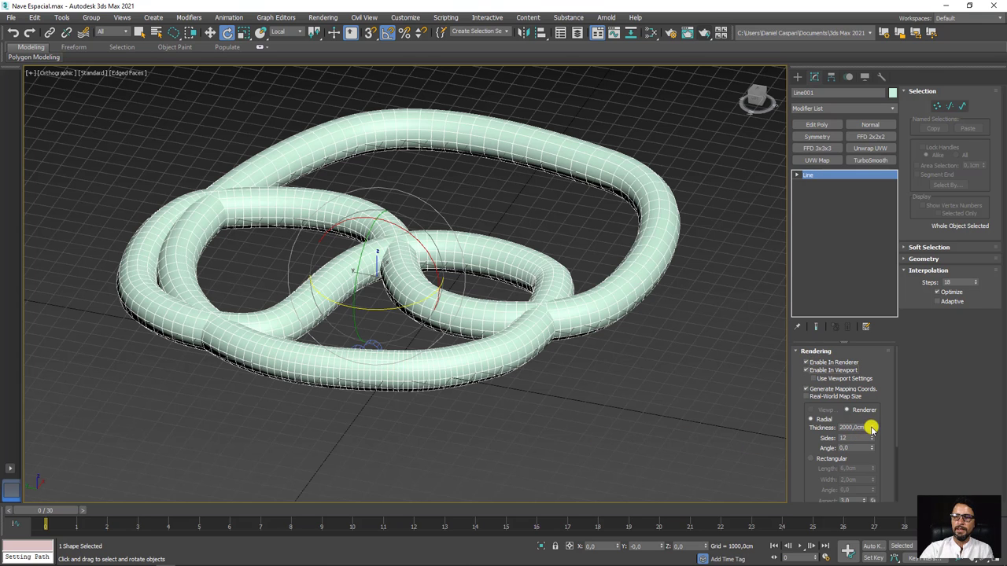
pyautogui.moveTo(871, 428)
pyautogui.mouseDown()
pyautogui.moveTo(866, 452)
pyautogui.moveTo(865, 437)
pyautogui.mouseUp()
pyautogui.press('t')
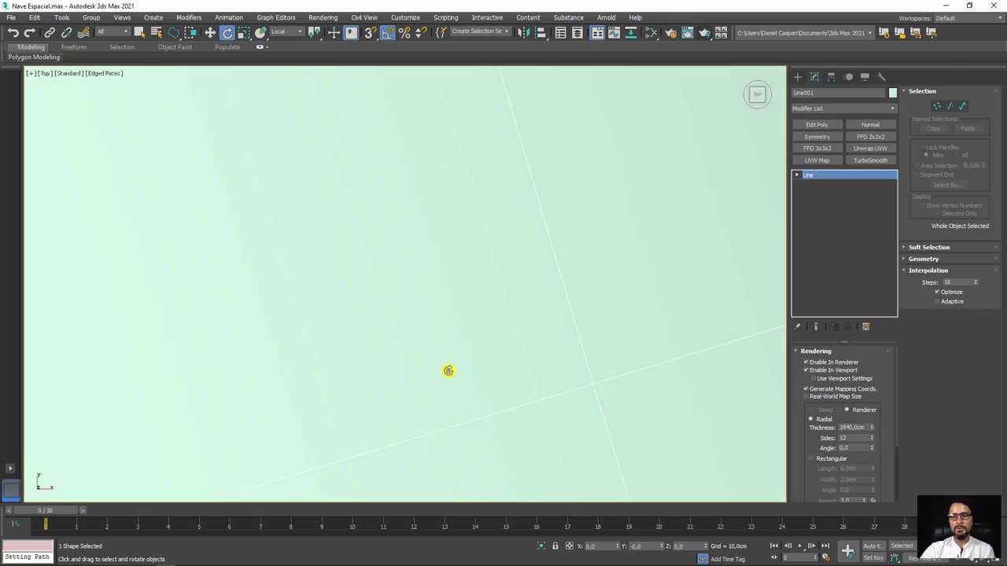
pyautogui.press('z')
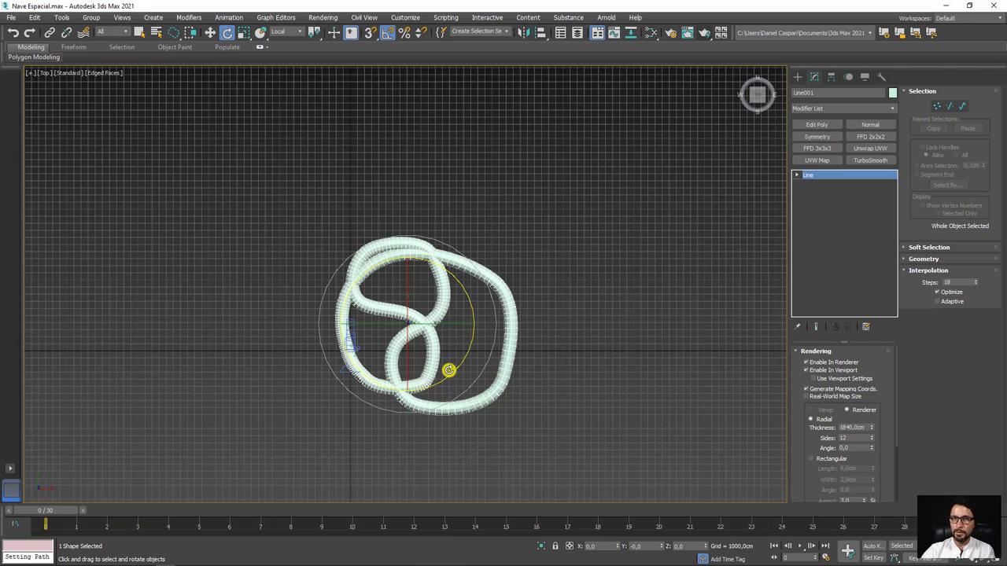
# In wireframe, reduce the tube's Thickness to 1200 cm around the spaceship
pyautogui.scroll(3, 423, 361)
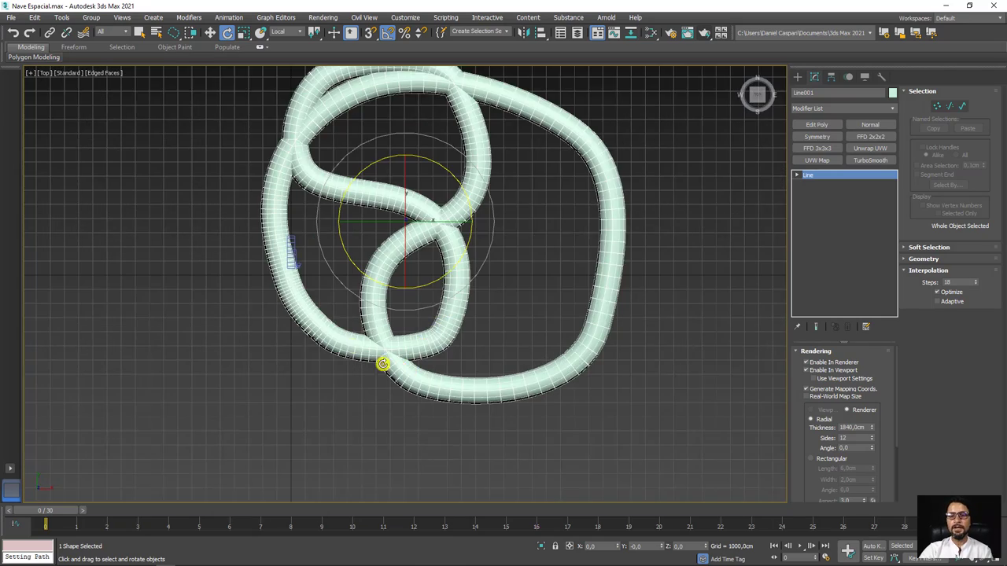
pyautogui.press('F3')
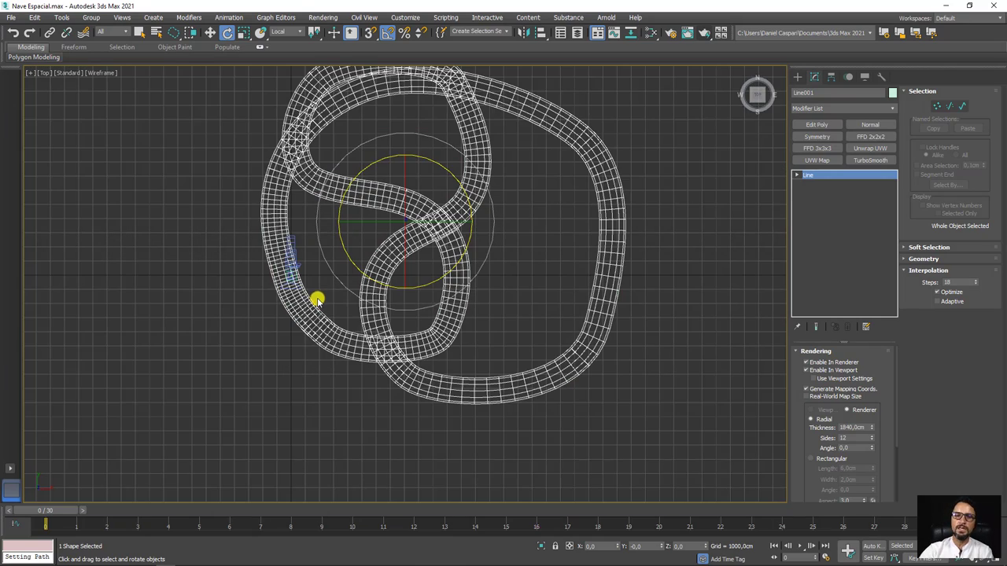
pyautogui.scroll(2, 283, 285)
pyautogui.scroll(2, 267, 238)
pyautogui.scroll(3, 279, 243)
pyautogui.moveTo(278, 243)
pyautogui.mouseDown(button='middle')
pyautogui.moveTo(445, 226)
pyautogui.moveTo(506, 231)
pyautogui.mouseUp(button='middle')
pyautogui.scroll(1, 507, 230)
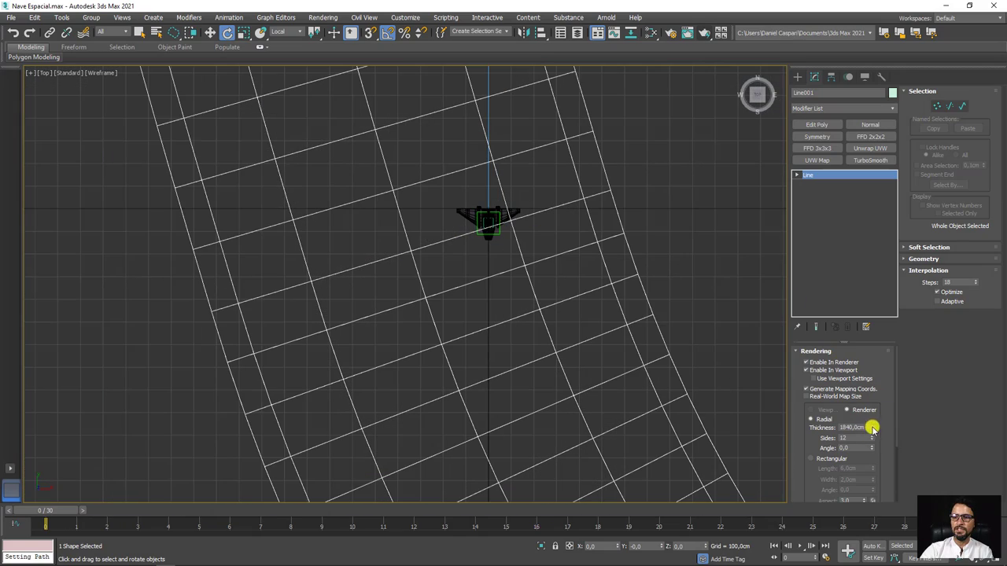
pyautogui.moveTo(873, 427)
pyautogui.mouseDown()
pyautogui.moveTo(862, 463)
pyautogui.moveTo(890, 447)
pyautogui.mouseUp()
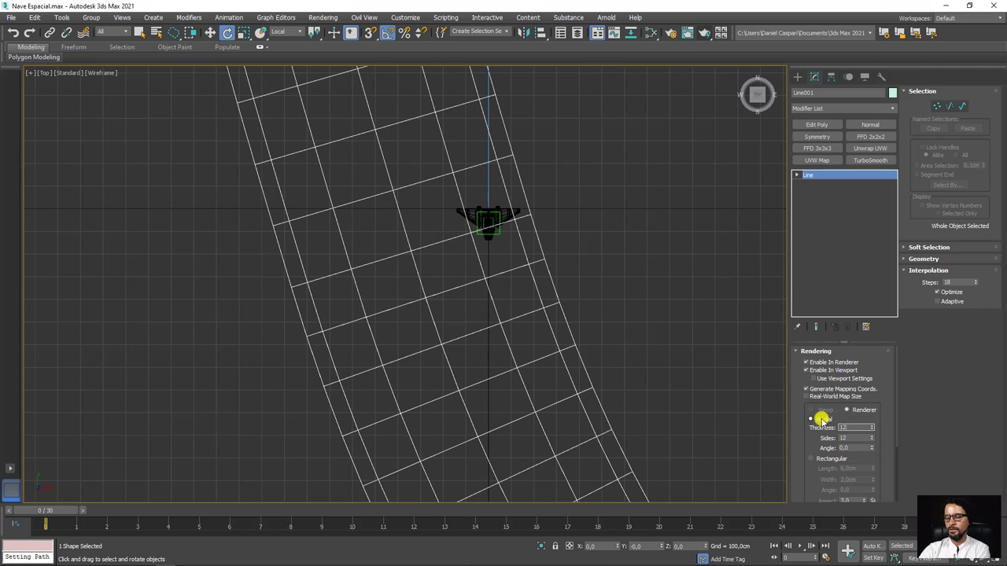
# Switch to the Perspective view and orbit to inspect the tube's loops in 3D
pyautogui.scroll(-3, 499, 261)
pyautogui.scroll(-3, 499, 260)
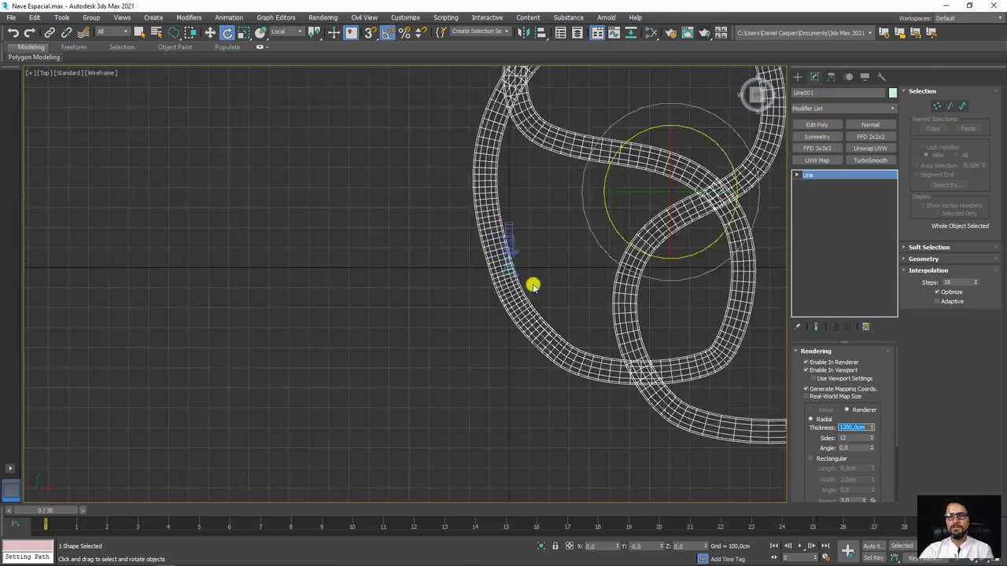
pyautogui.scroll(-2, 533, 283)
pyautogui.press('p')
pyautogui.scroll(2, 535, 299)
pyautogui.moveTo(659, 355)
pyautogui.keyDown('alt'); pyautogui.mouseDown(button='middle')
pyautogui.moveTo(675, 296)
pyautogui.moveTo(537, 390)
pyautogui.mouseUp(button='middle'); pyautogui.keyUp('alt')
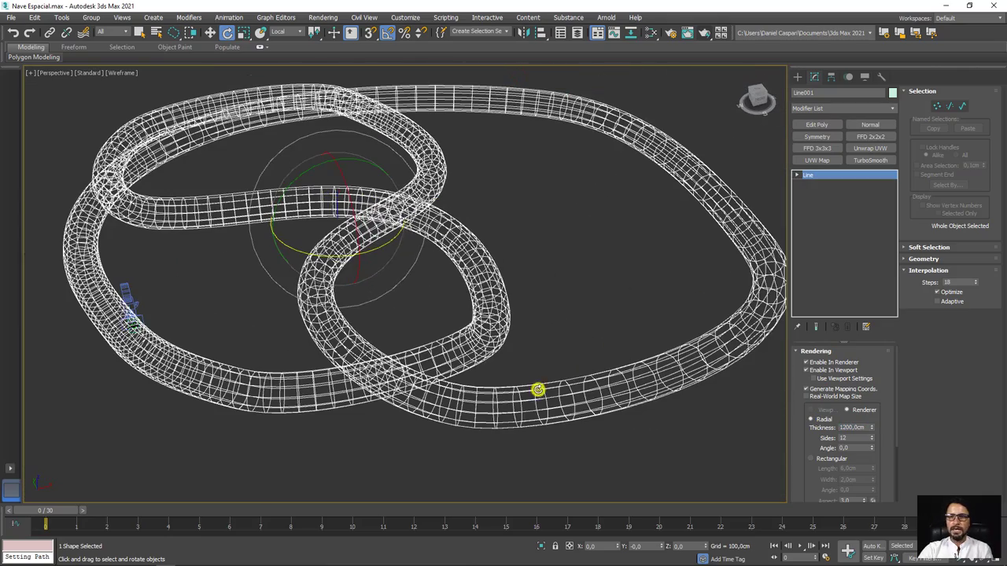
# Hide the viewport tube and raise Line001's interpolation steps from 6 to 36 for smoother curves
pyautogui.click(808, 370)
pyautogui.keyDown('alt'); pyautogui.moveTo(643, 359); pyautogui.dragTo(740, 322, button='middle'); pyautogui.keyUp('alt')
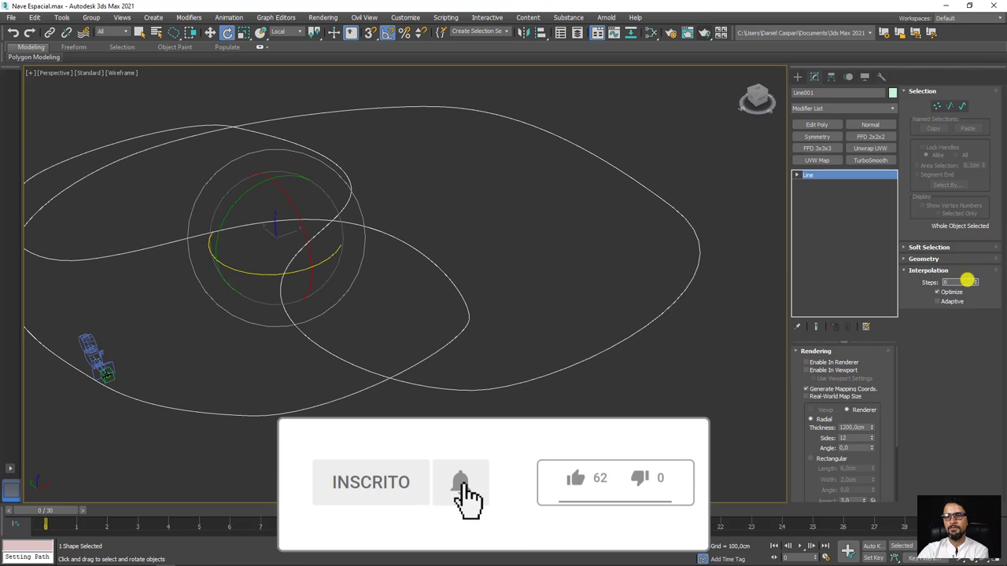
pyautogui.moveTo(666, 328); pyautogui.dragTo(638, 326, button='middle')
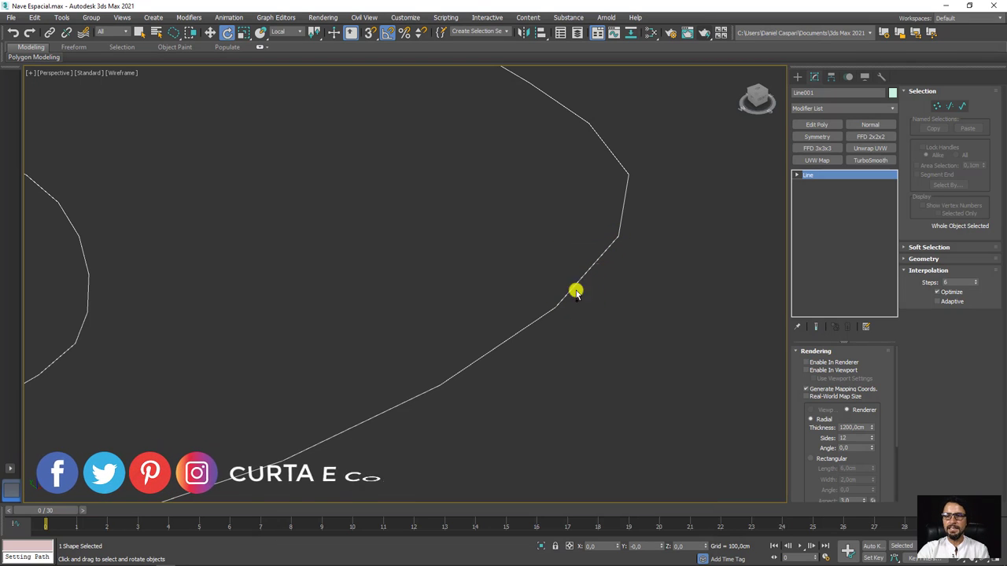
pyautogui.moveTo(563, 300); pyautogui.dragTo(614, 247)
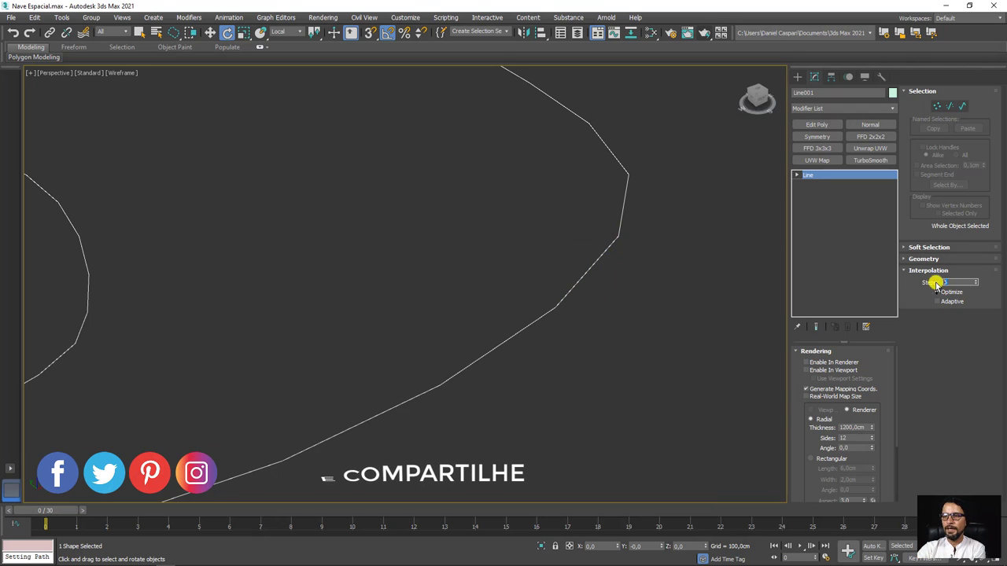
pyautogui.write('12')
pyautogui.press('Return')
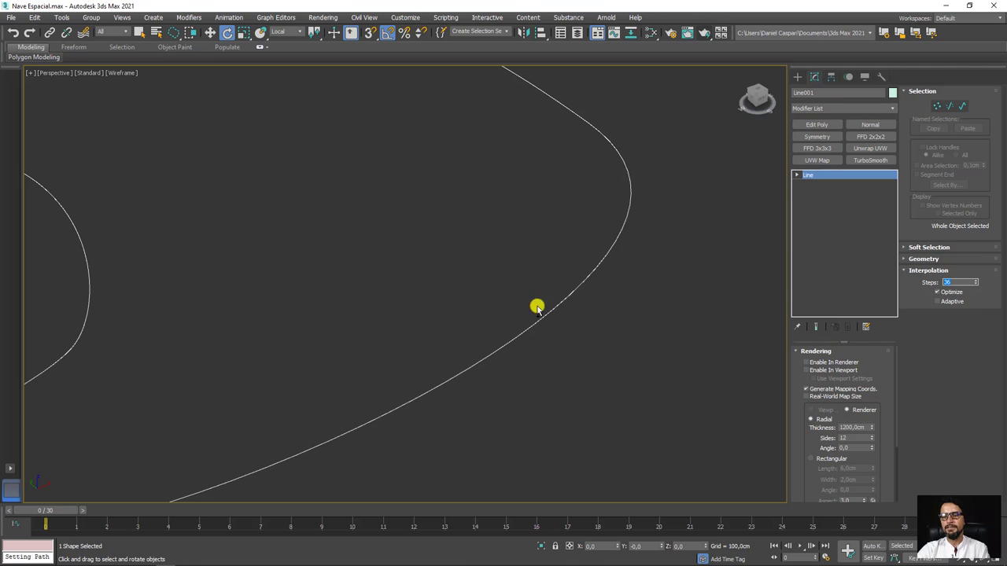
pyautogui.scroll(-5, 536, 307)
pyautogui.moveTo(178, 324)
pyautogui.keyDown('alt'); pyautogui.mouseDown(button='middle')
pyautogui.moveTo(439, 306)
pyautogui.moveTo(531, 333)
pyautogui.moveTo(493, 326)
pyautogui.moveTo(503, 347)
pyautogui.mouseUp(button='middle'); pyautogui.keyUp('alt')
# Show the tube again in shaded-with-edges view and inspect it from lower down
pyautogui.click(808, 370)
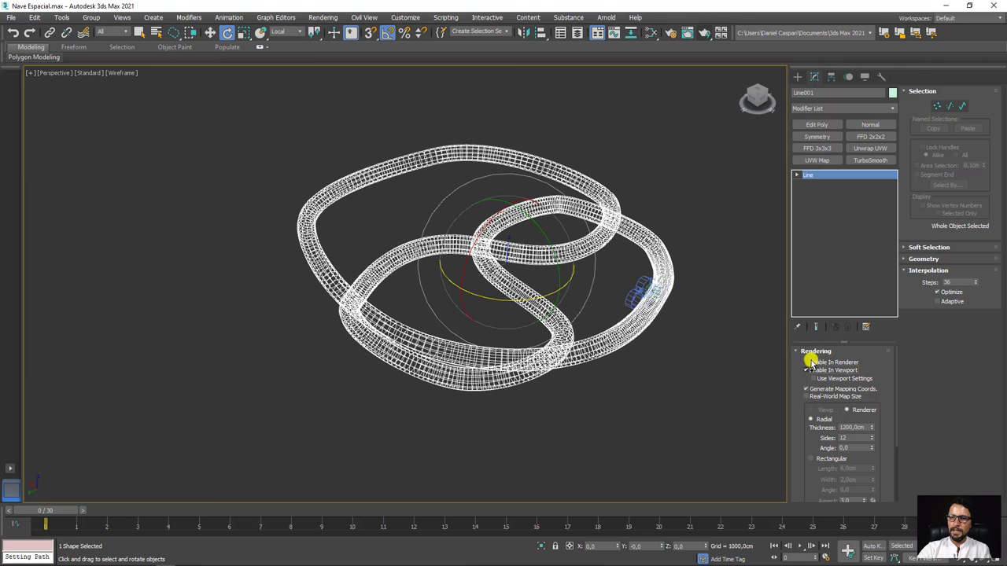
pyautogui.scroll(2, 540, 364)
pyautogui.press('F3')
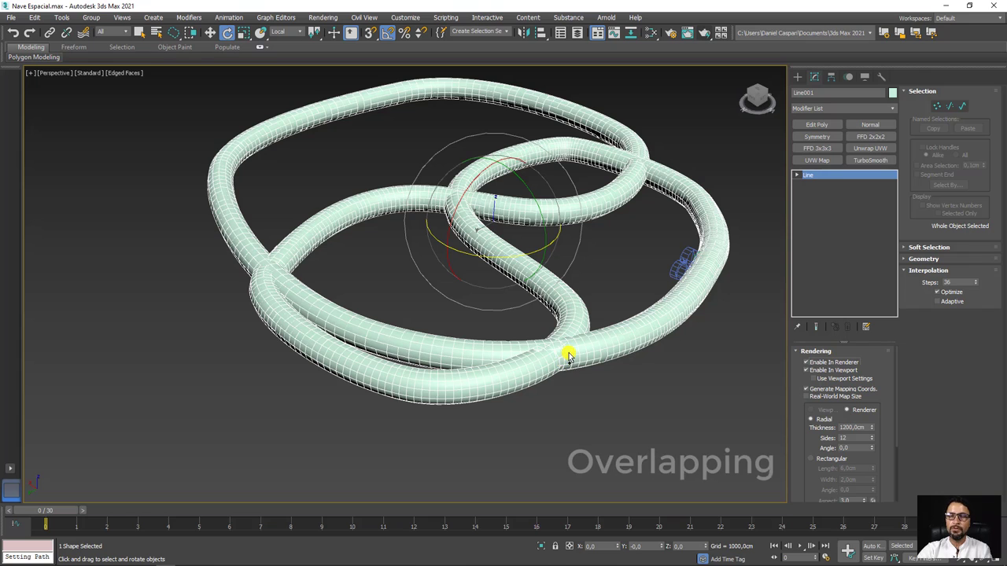
pyautogui.scroll(2, 592, 357)
pyautogui.scroll(2, 596, 377)
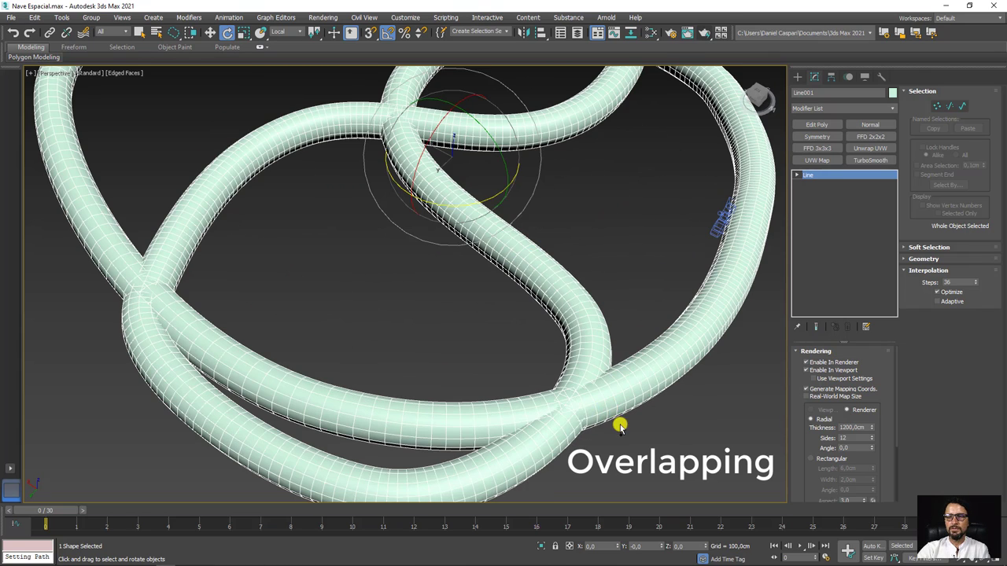
pyautogui.scroll(-3, 640, 443)
pyautogui.scroll(-1, 615, 416)
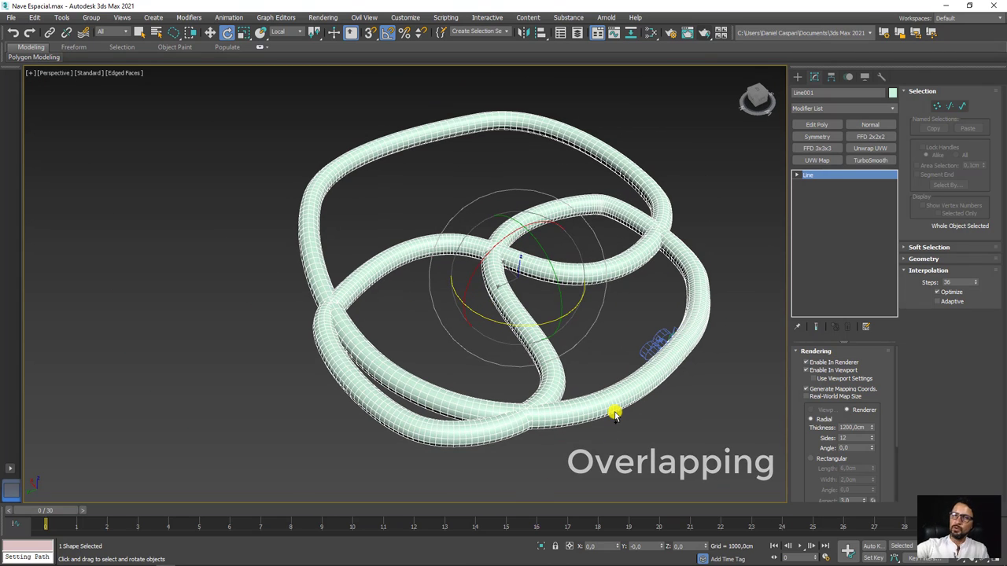
pyautogui.keyDown('alt'); pyautogui.moveTo(630, 391); pyautogui.dragTo(592, 368, button='middle'); pyautogui.keyUp('alt')
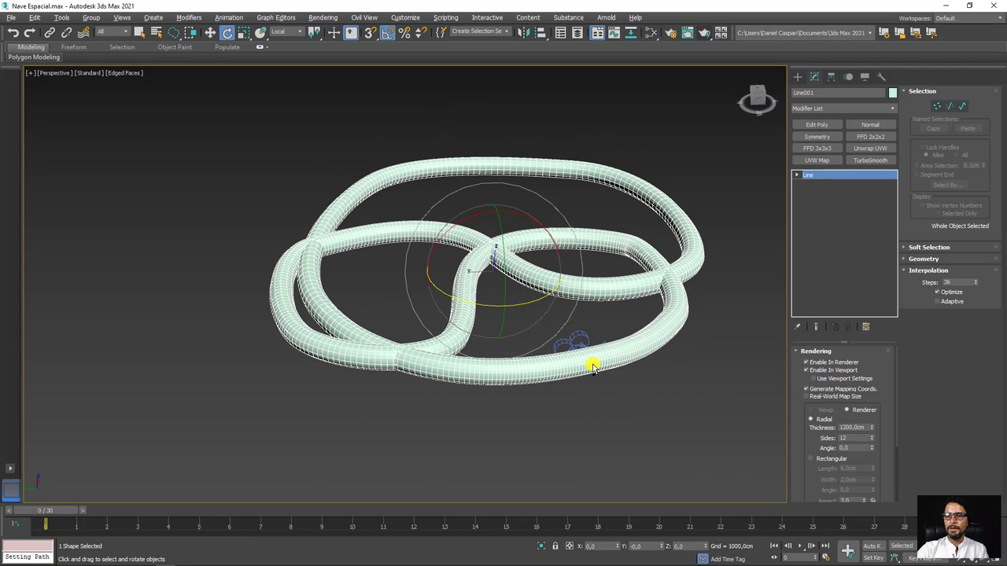
# Turn off Line001's viewport tube display, leaving only the thin path, and recentre the view
pyautogui.click(808, 370)
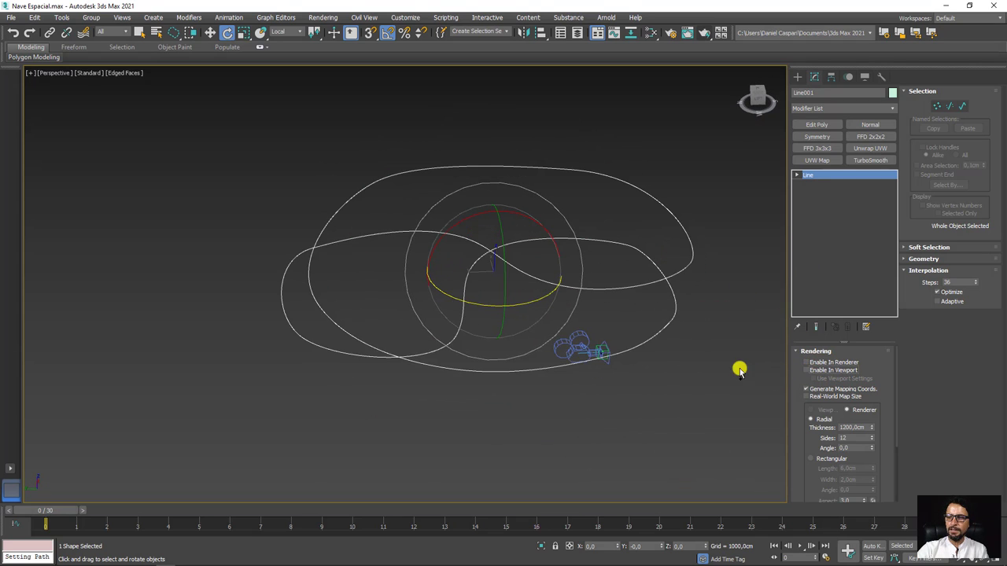
pyautogui.keyDown('alt'); pyautogui.moveTo(739, 367); pyautogui.dragTo(703, 373, button='middle'); pyautogui.keyUp('alt')
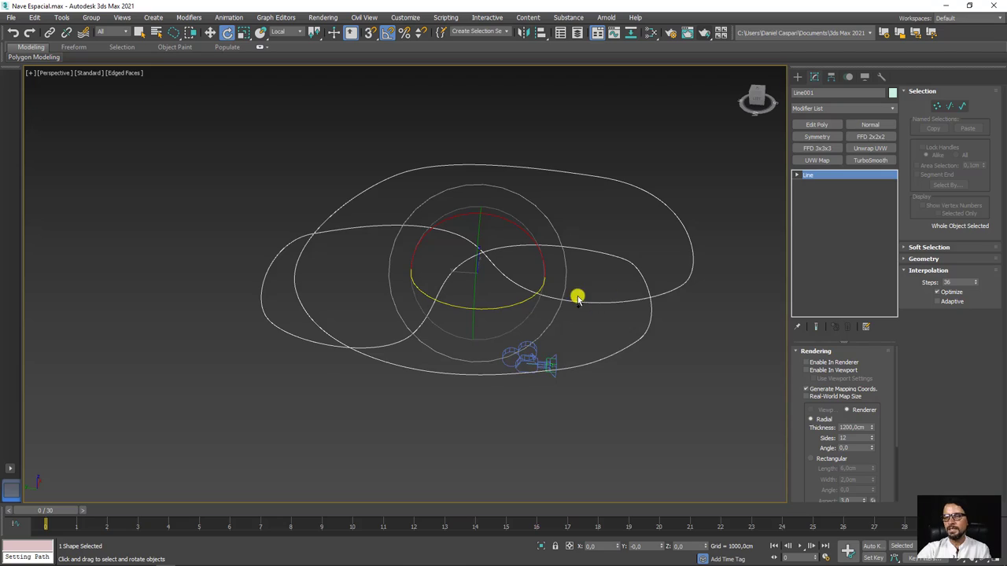
pyautogui.moveTo(577, 297); pyautogui.dragTo(524, 301, button='middle')
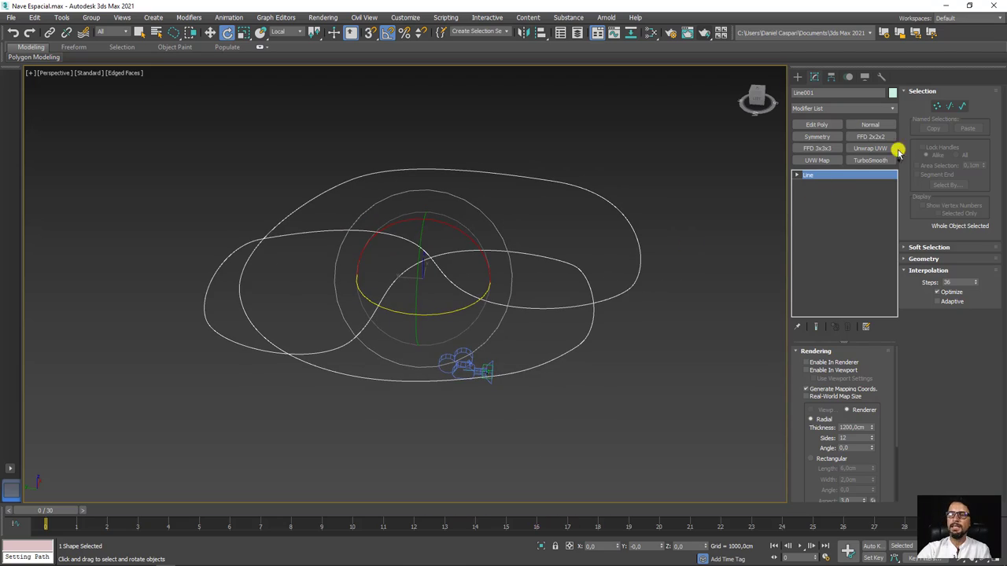
# Open the Modifier List for Line001 in the Modify panel
pyautogui.click(892, 108)
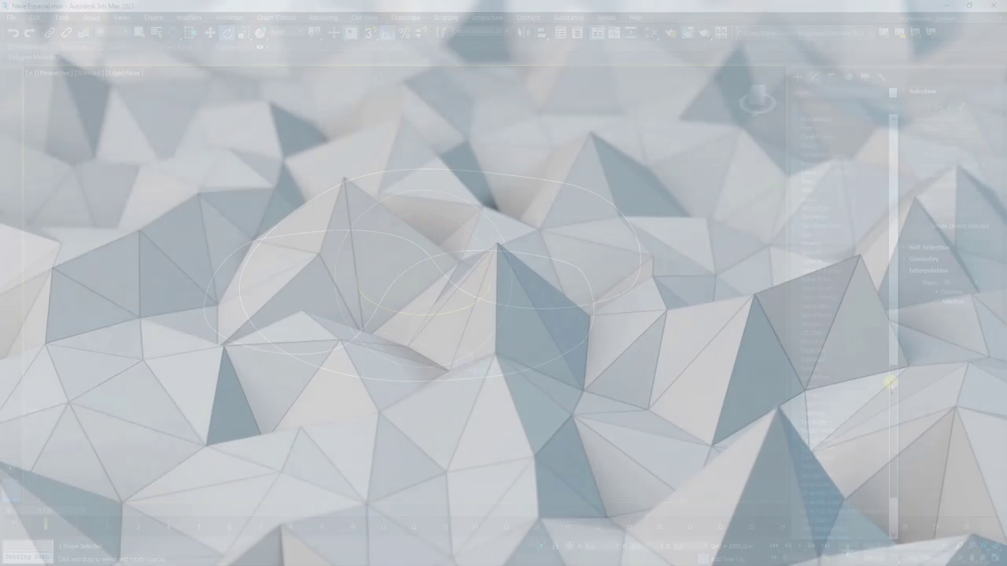